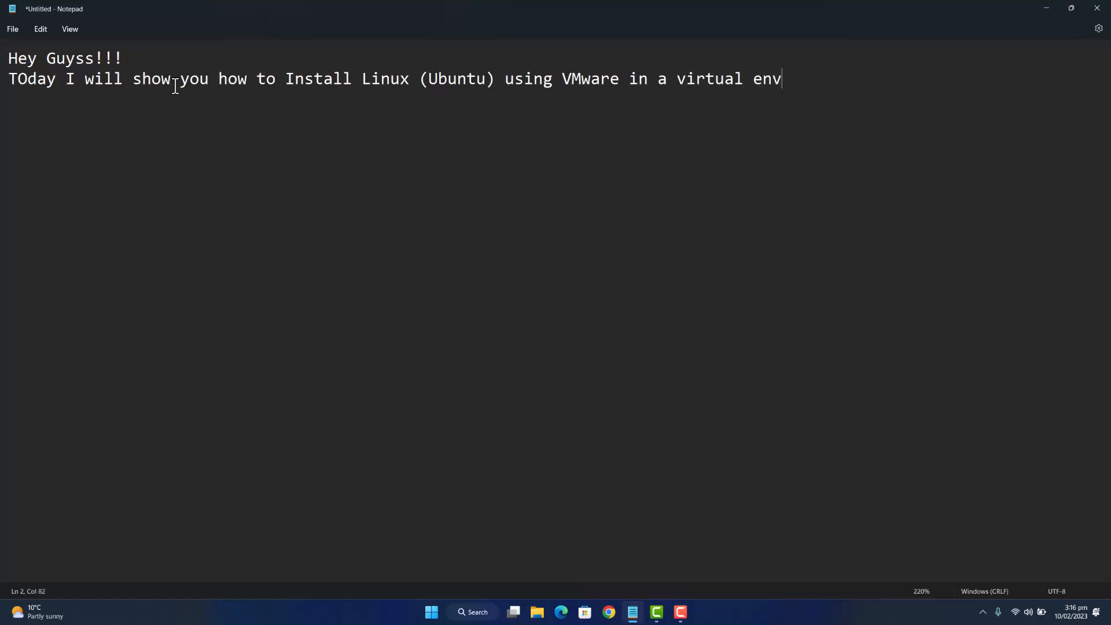
- Write the tutorial intro, 'SO lets get Started!!', and step 1 to download VMware Workstation from the VMware website
text(SO lets get Started!!)
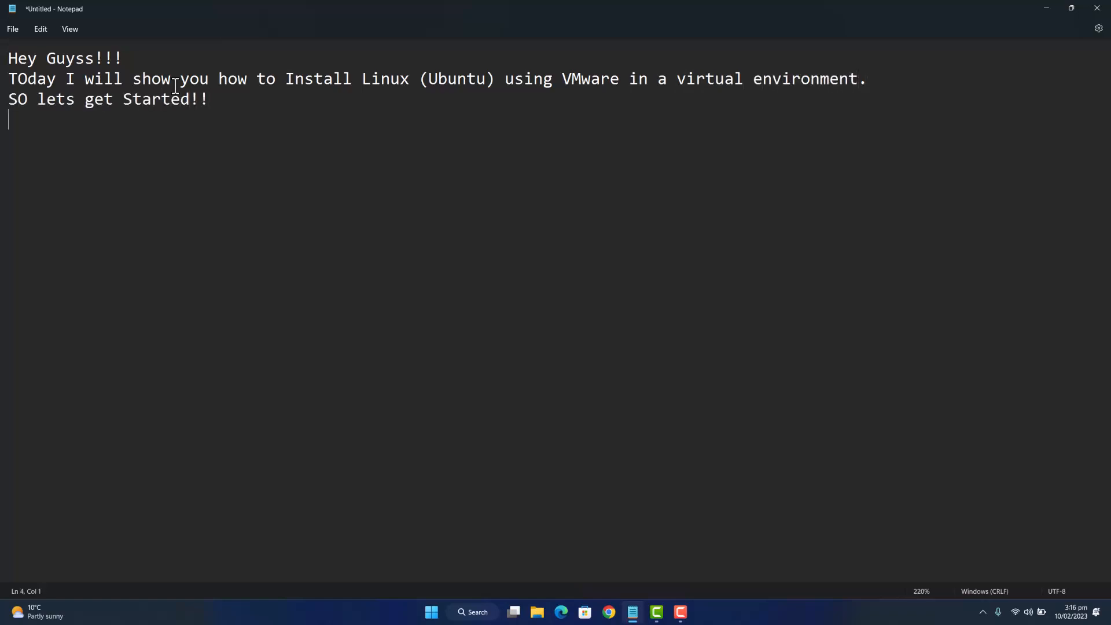
text(Download the V)
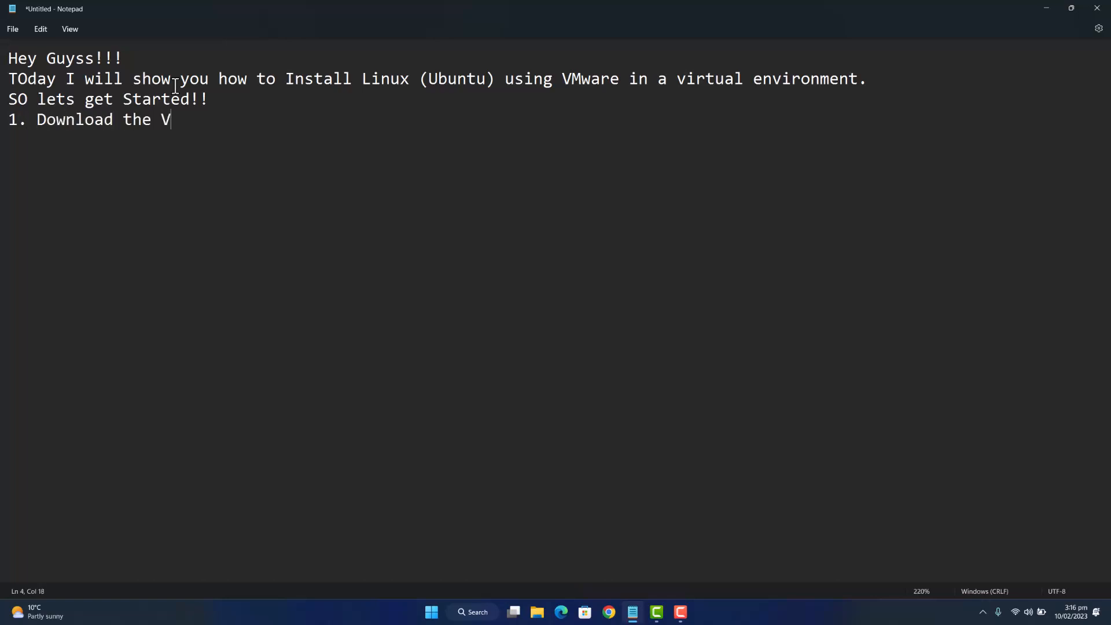
text(M ware workstation from the VM ware )
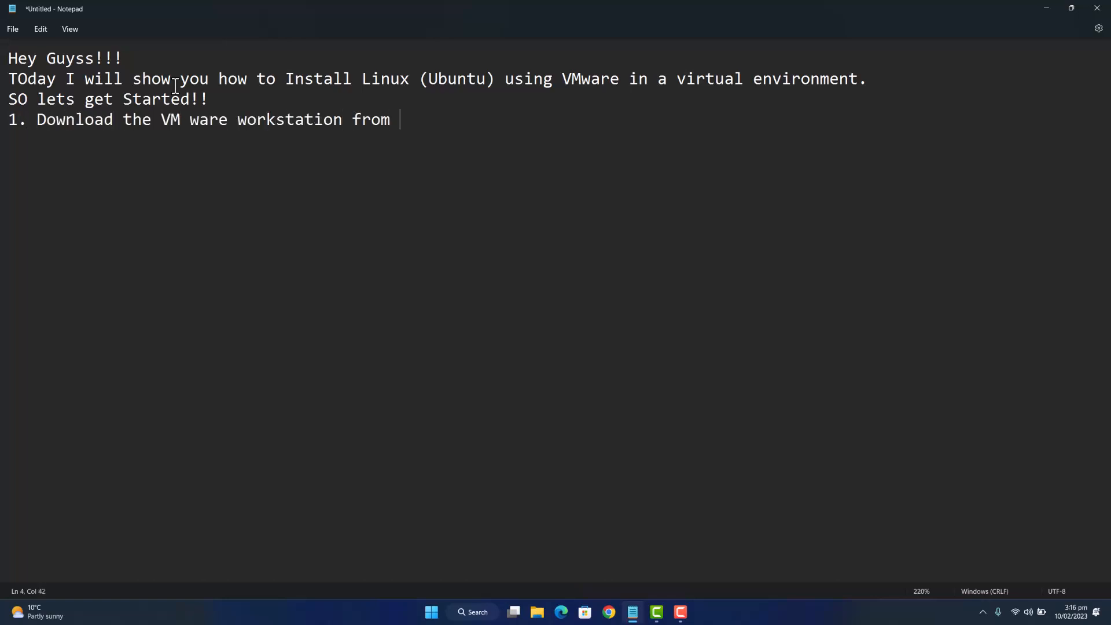
text(website..)
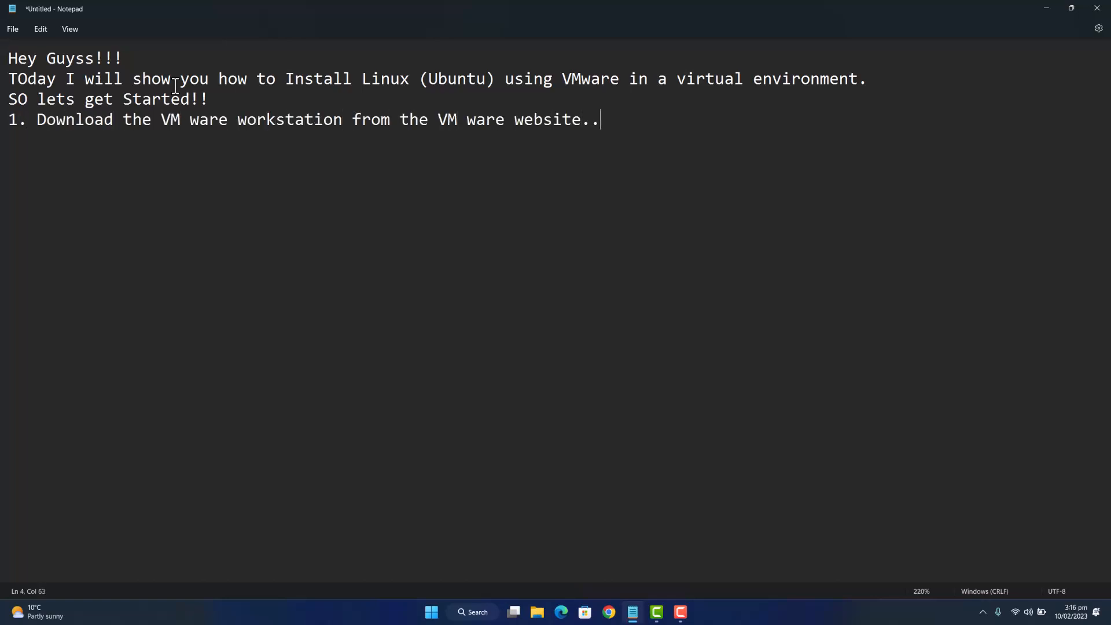
- Download the Workstation 17 Player for Windows installer from the VMware page, translated to English
text(.)
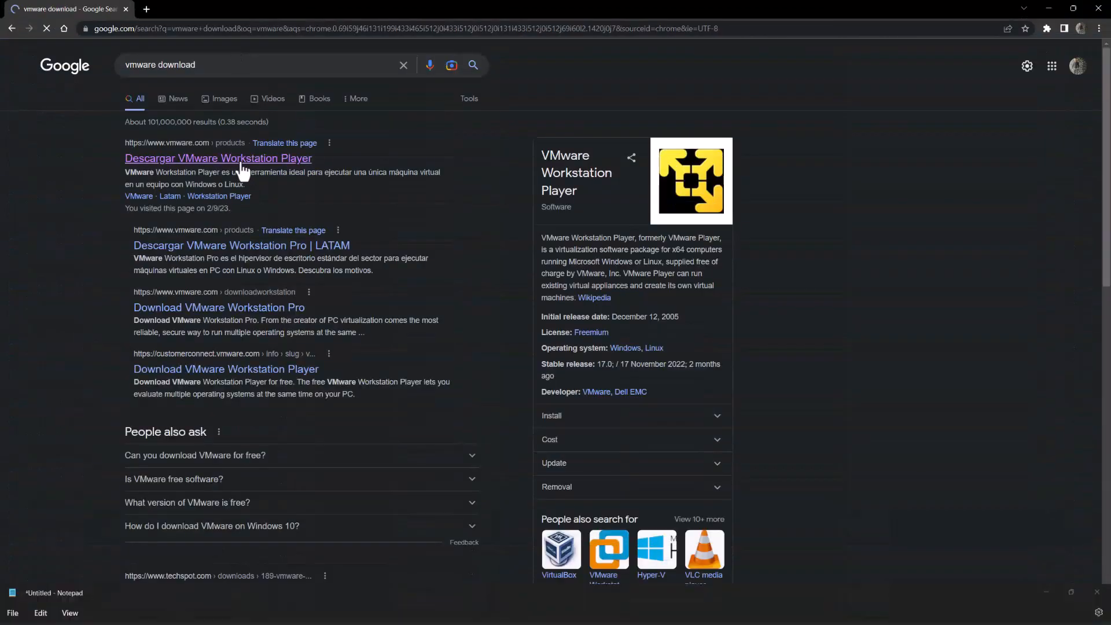
click(240, 166)
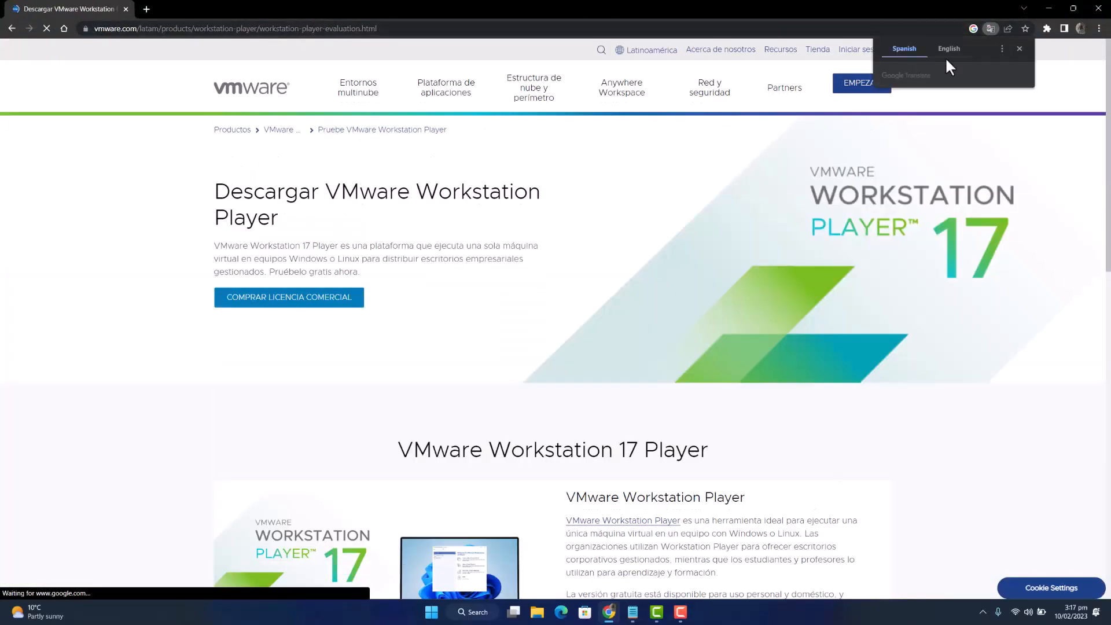
click(950, 51)
click(1018, 49)
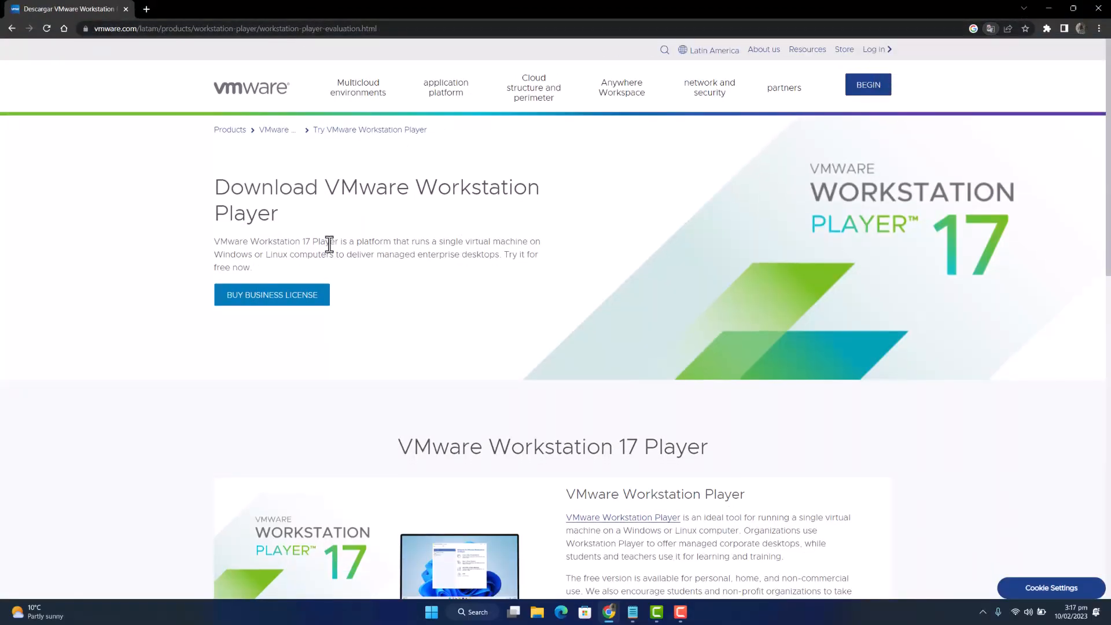
scroll(329, 243, down, 9)
click(287, 233)
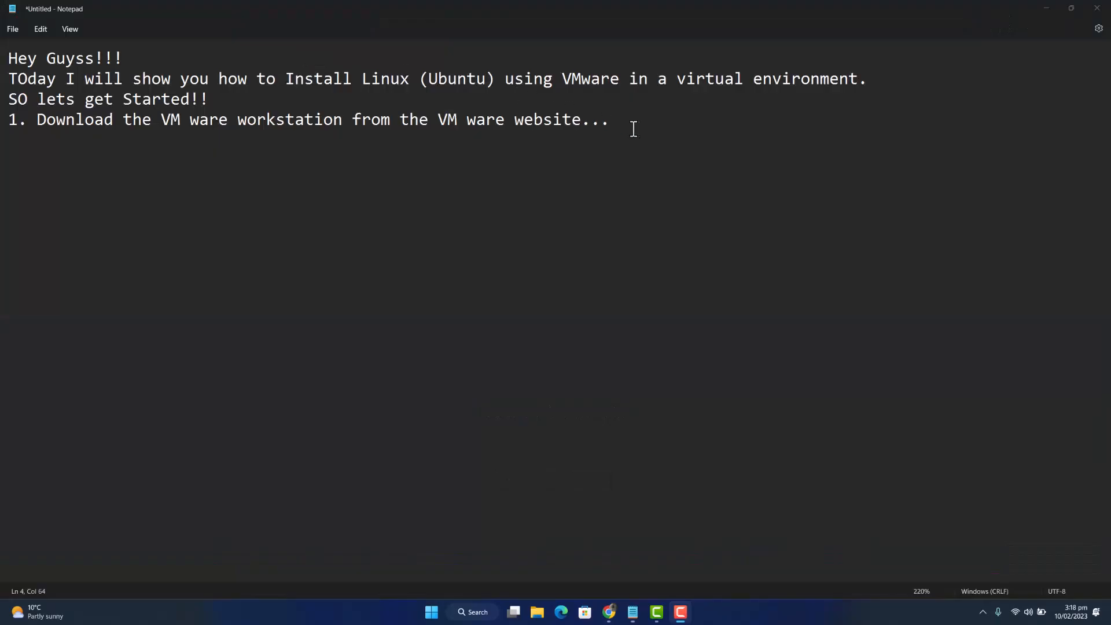
click(635, 129)
- Begin step 2 in the notes and open the Downloads folder in File Explorer
key(Return)
text(2. )
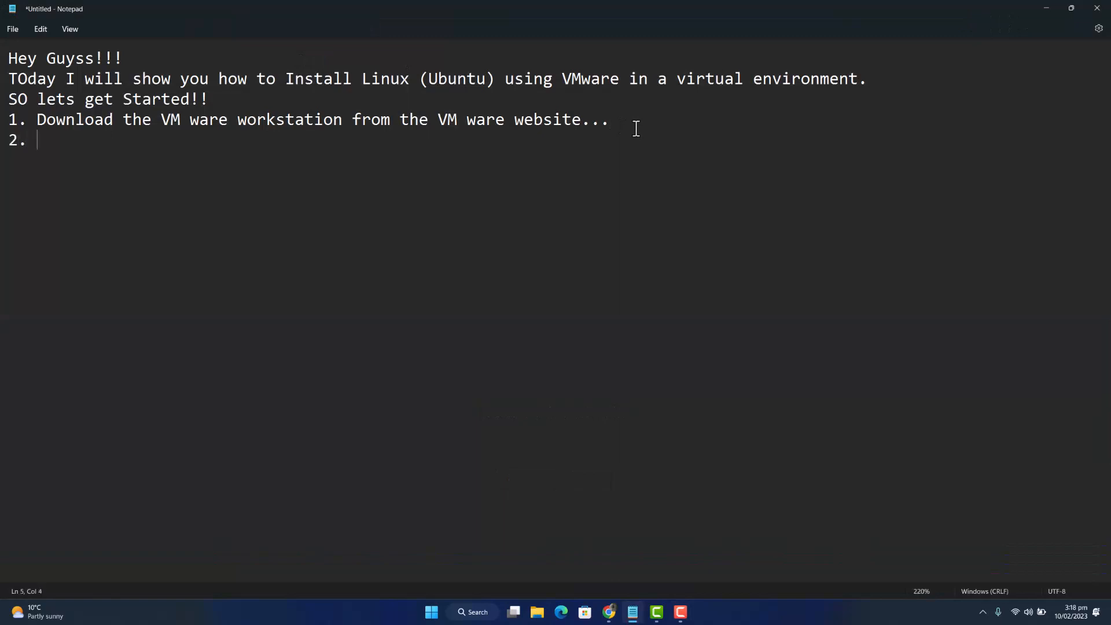
text(A)
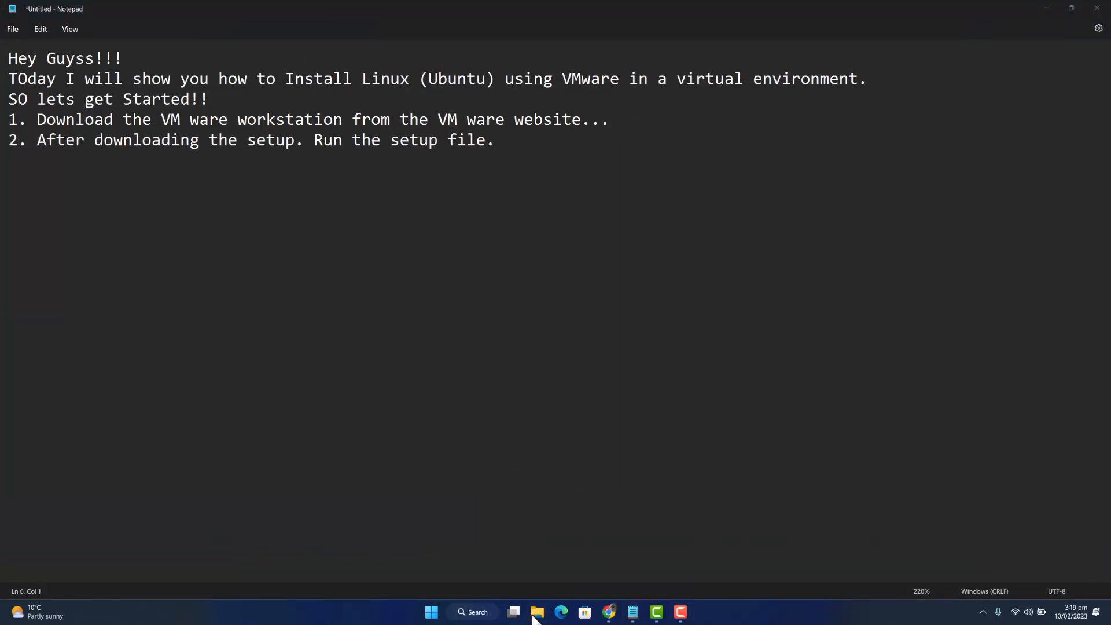
click(534, 615)
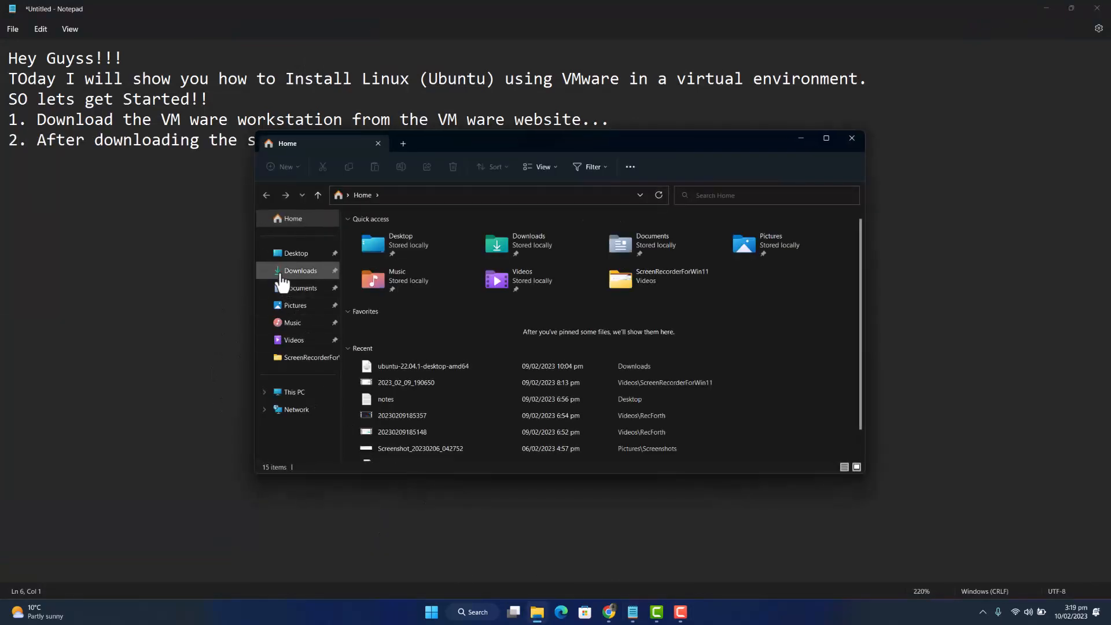
click(282, 275)
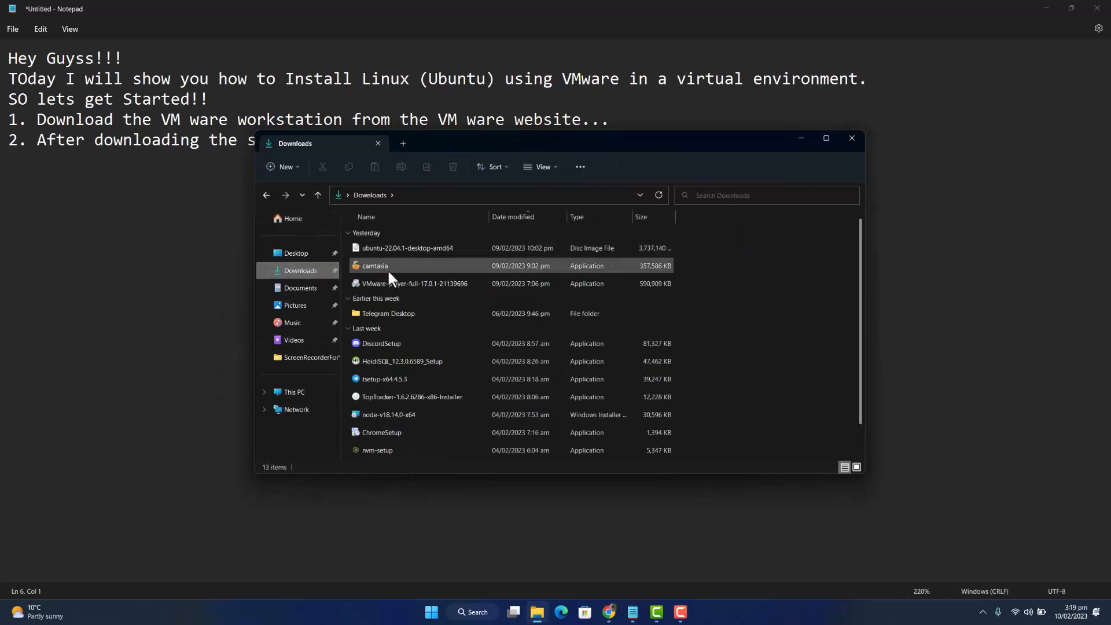
- Run the VMware-player-full installer from Downloads and bring its setup wizard forward
click(393, 281)
right_click(394, 283)
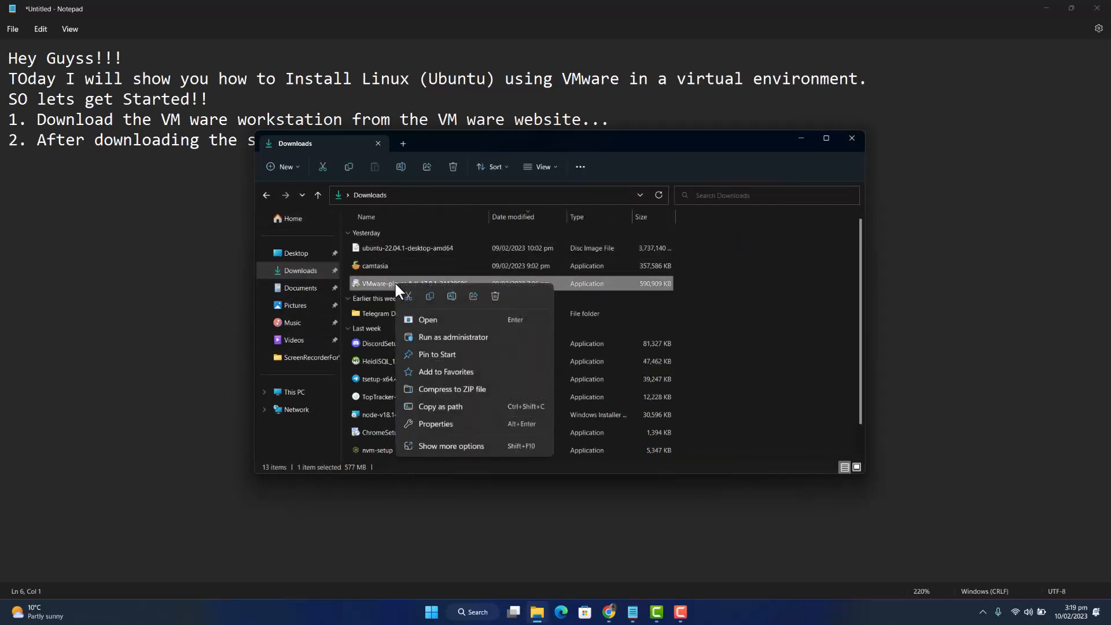
click(429, 320)
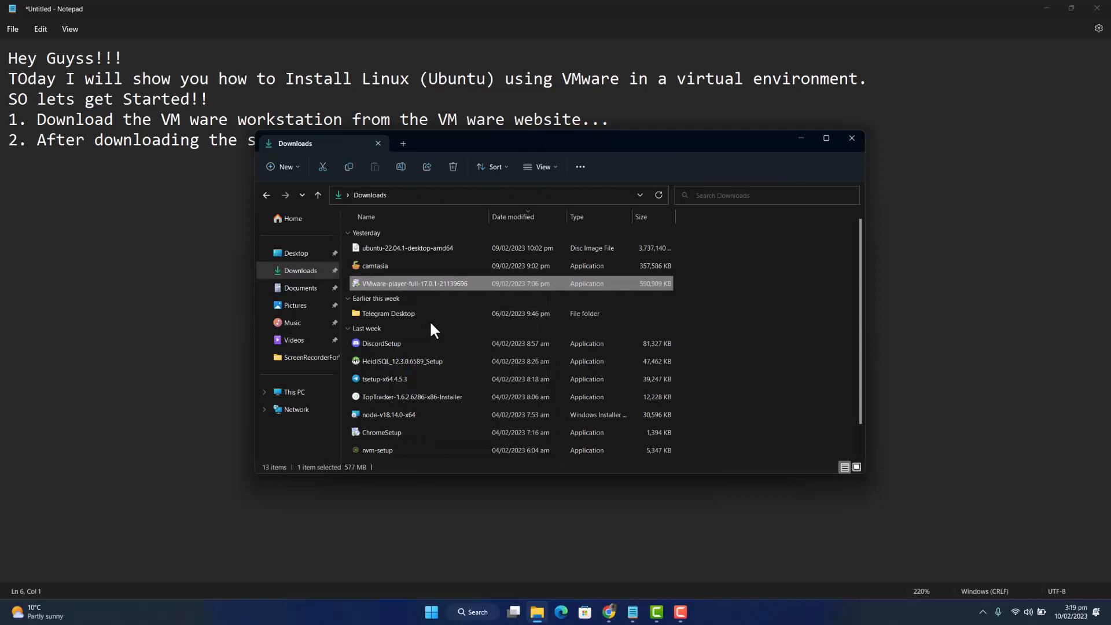
click(852, 139)
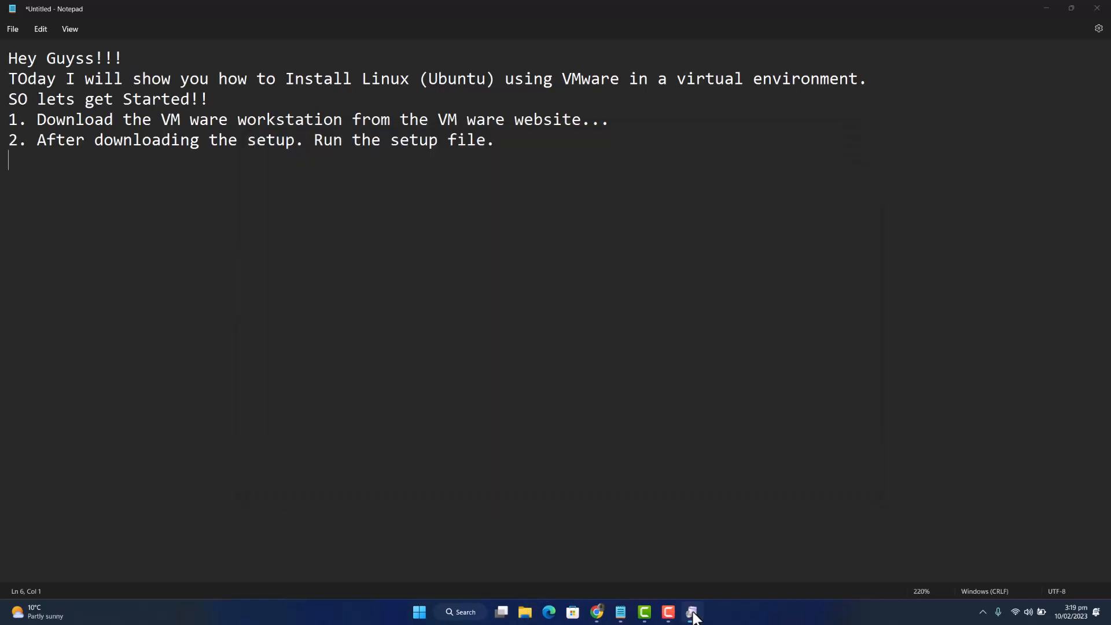
click(692, 616)
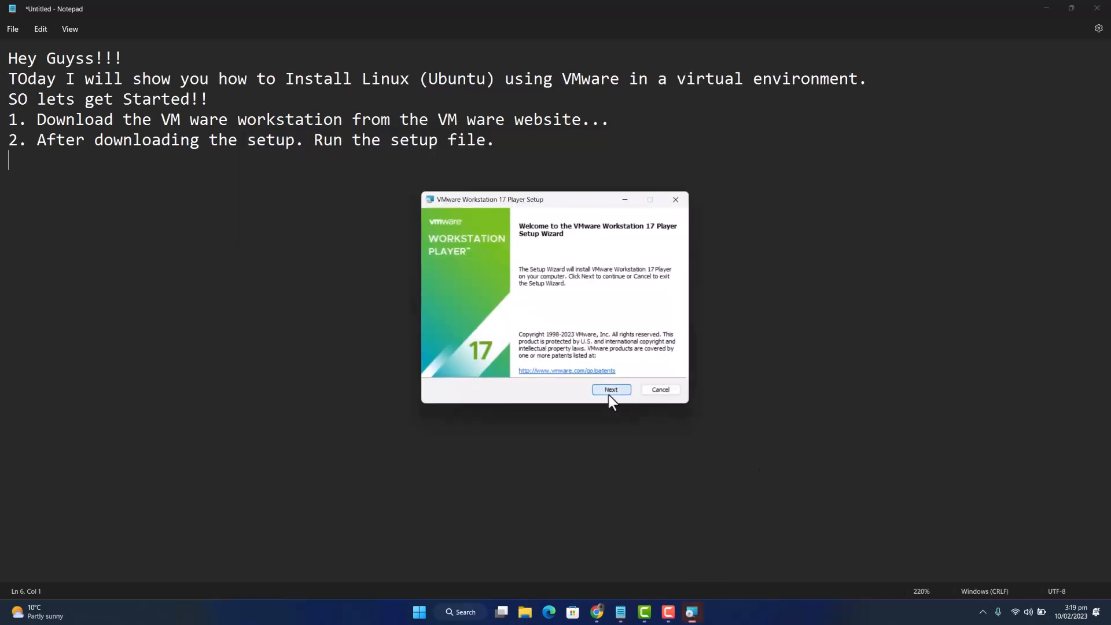
- Accept the license, install VMware Workstation 17 Player with all default options, and finish the wizard
click(608, 393)
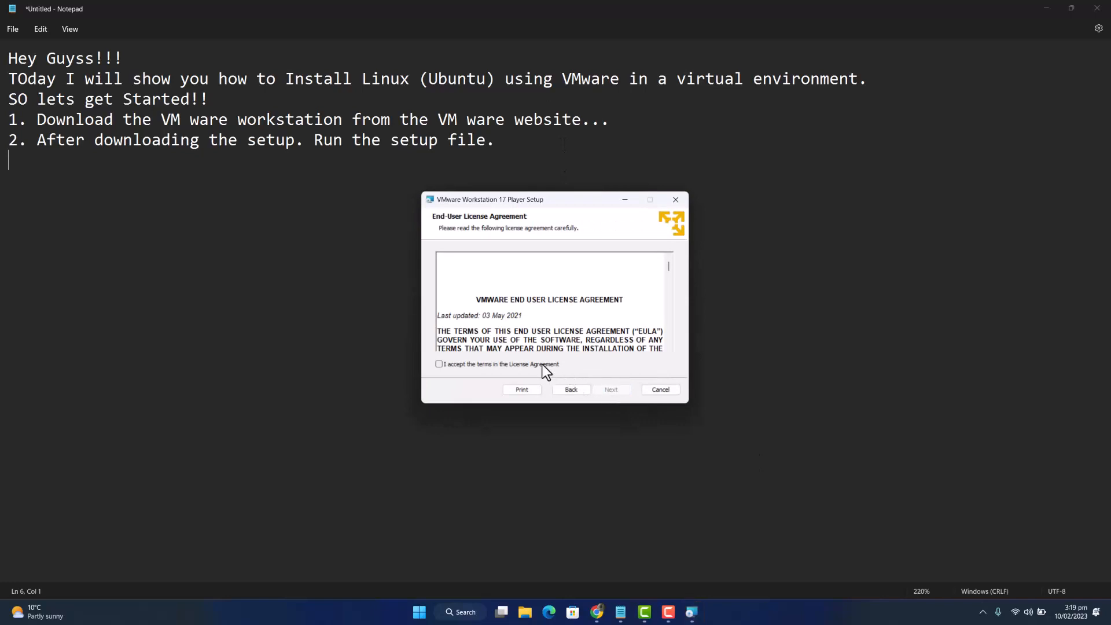
click(542, 365)
click(609, 390)
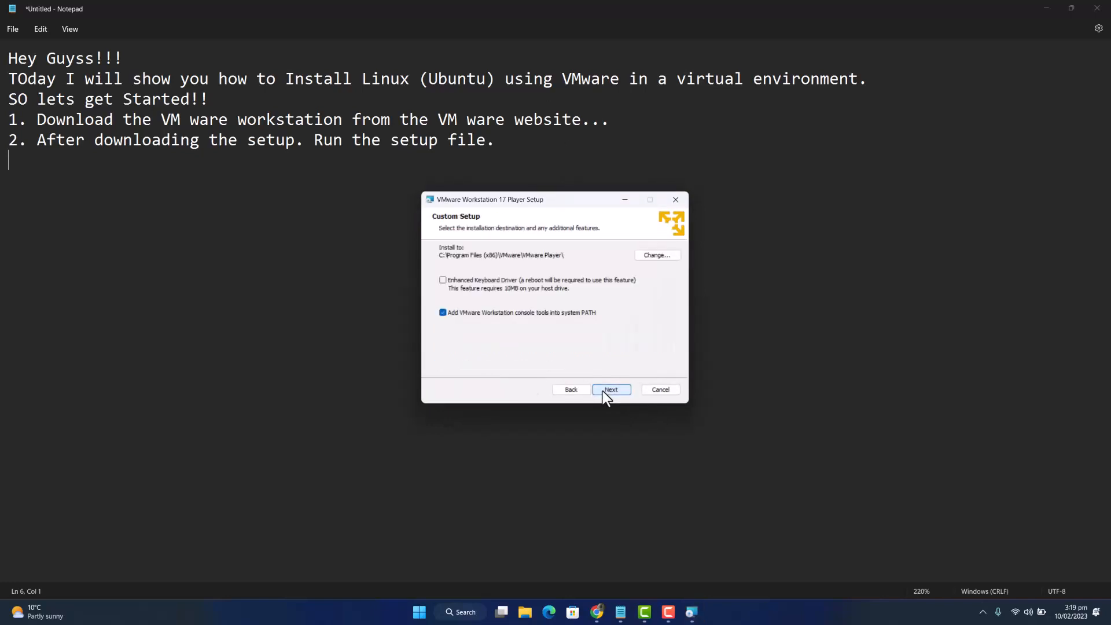
click(602, 390)
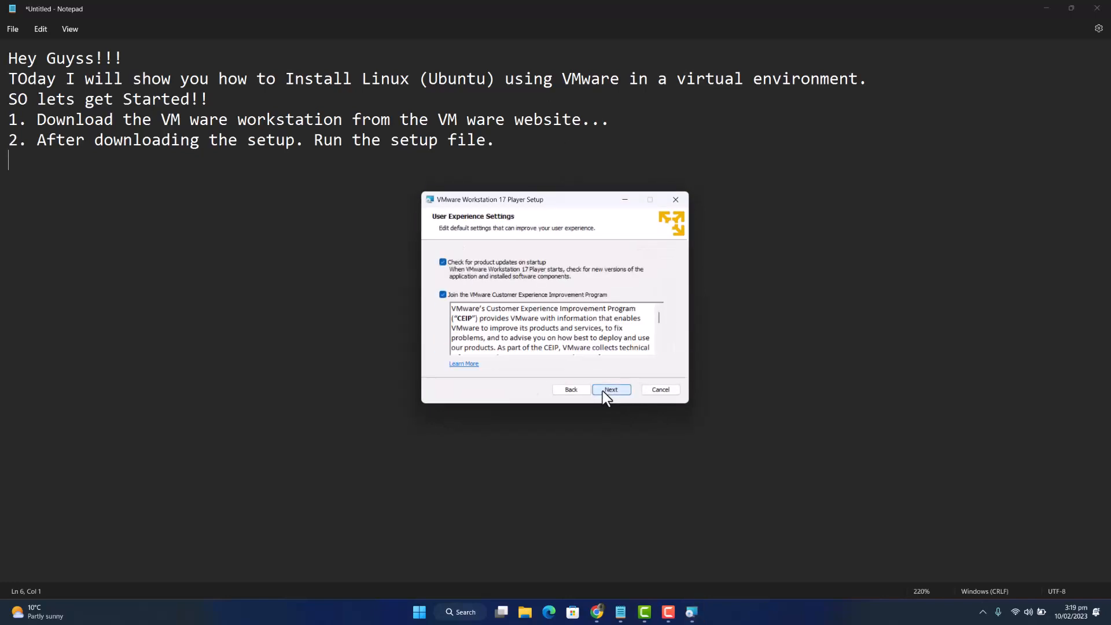
click(602, 391)
click(602, 391)
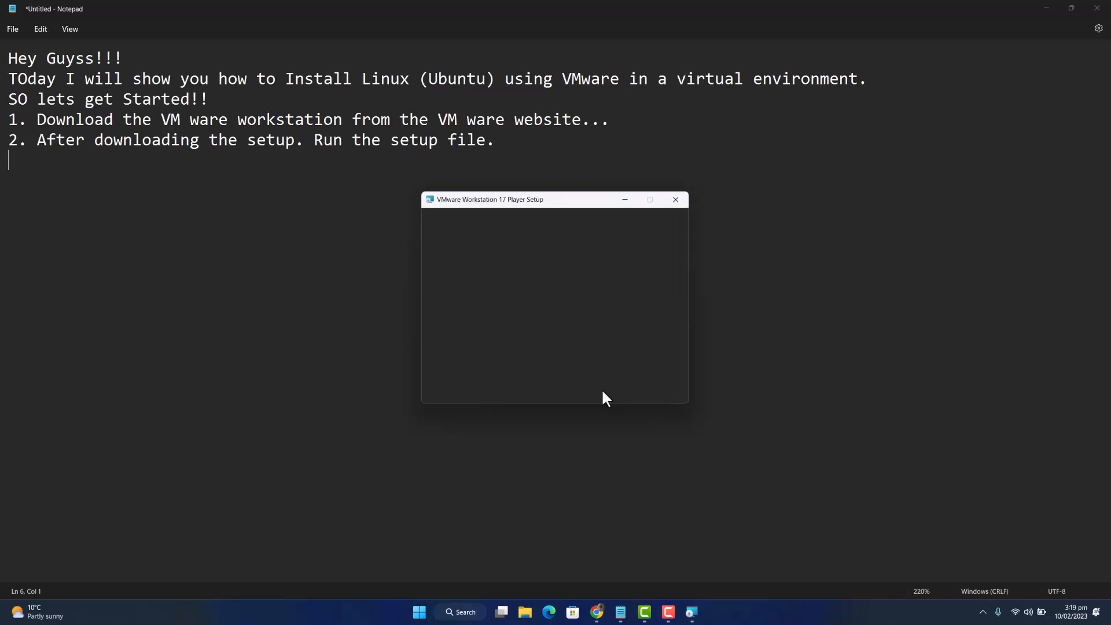
click(602, 391)
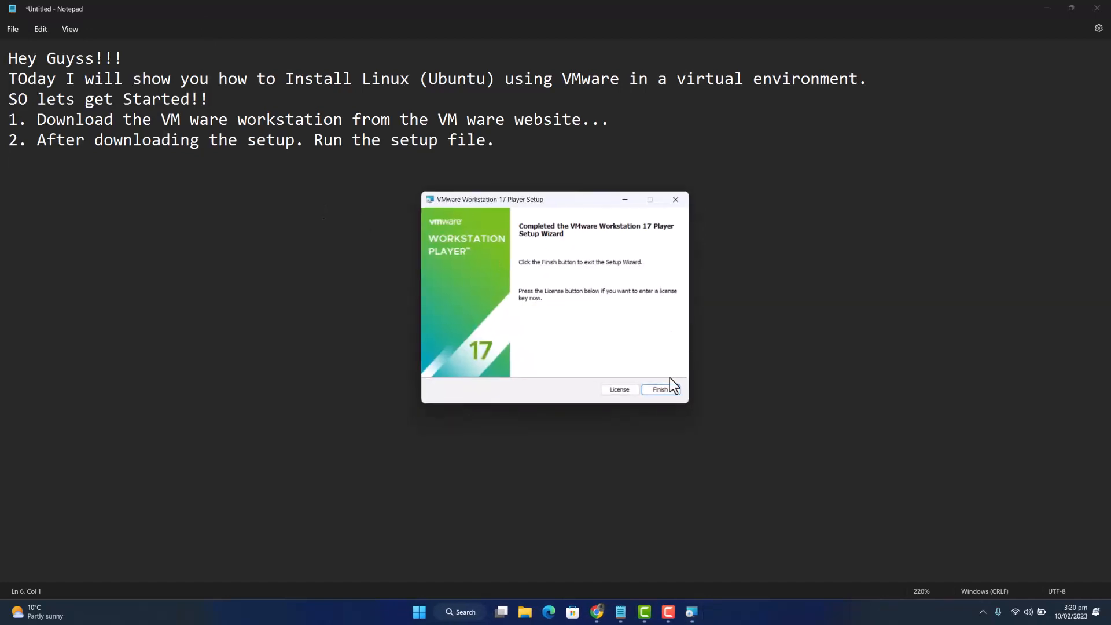
click(660, 389)
- Add step 3 'Lets create a Virtual machine now. OPen the VMware App.' and launch VMware via search 'vm'
text(3. Lets )
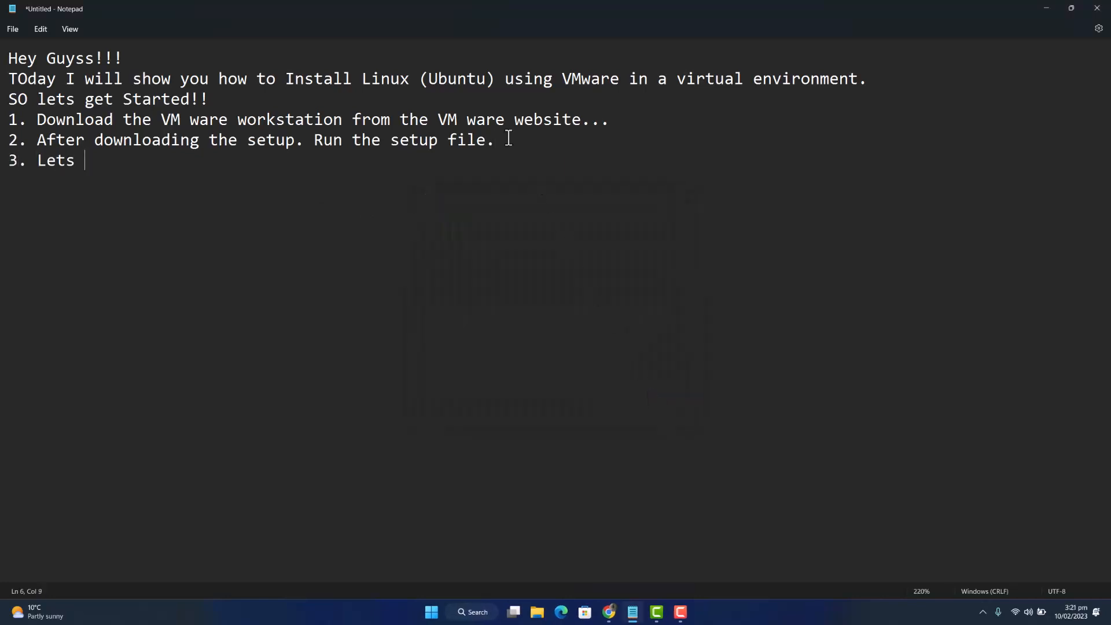
text(create a Virtual mac)
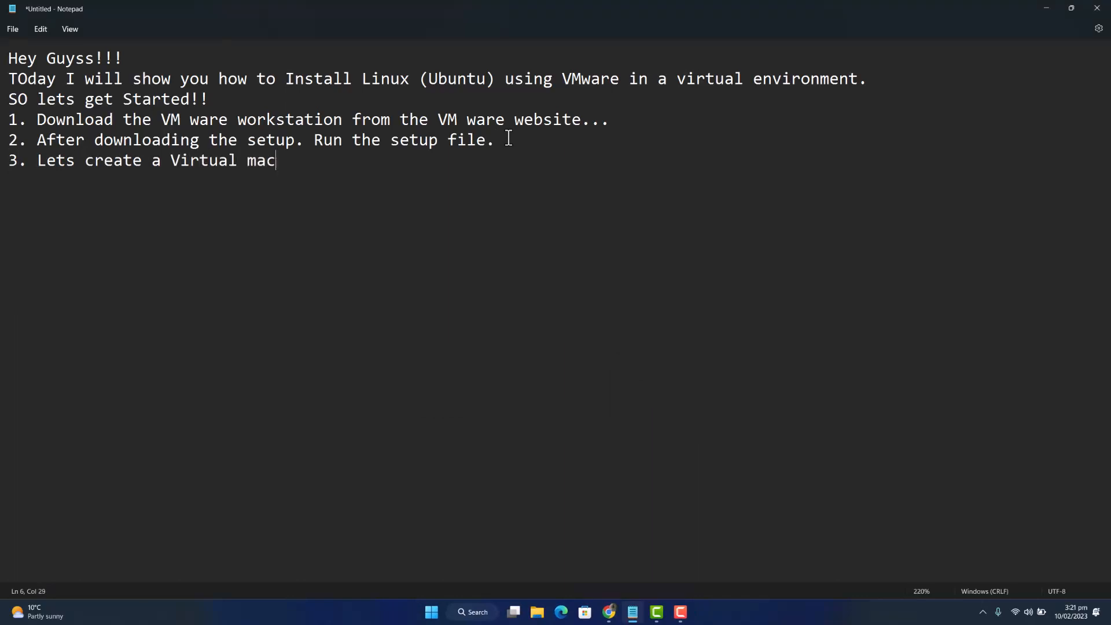
text(hine now. )
text(OPen the VMware App.)
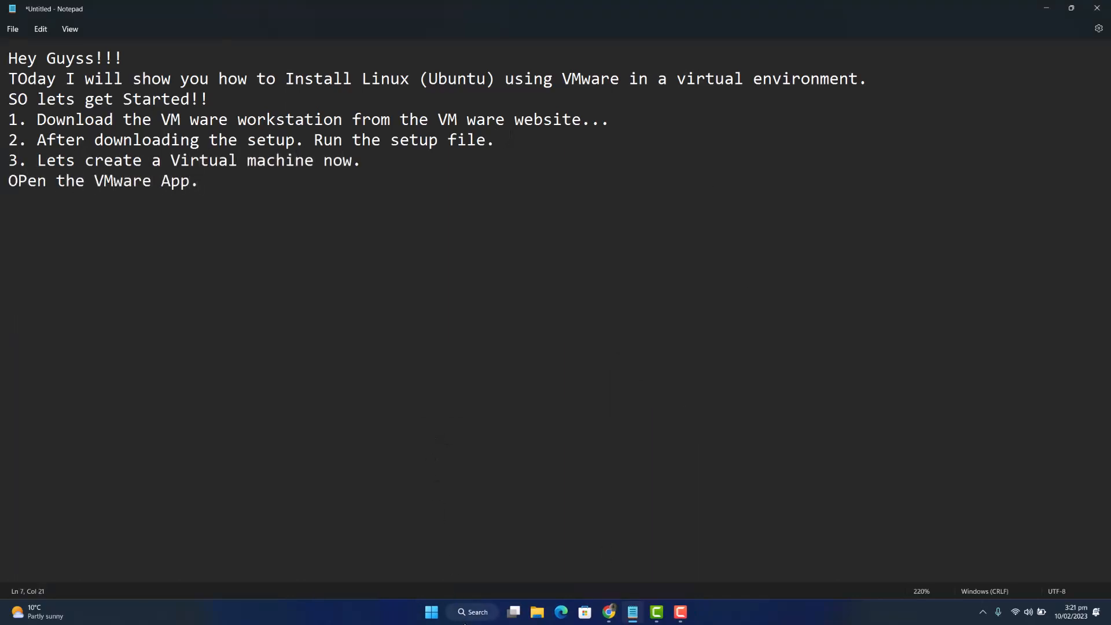
click(467, 612)
text(vm)
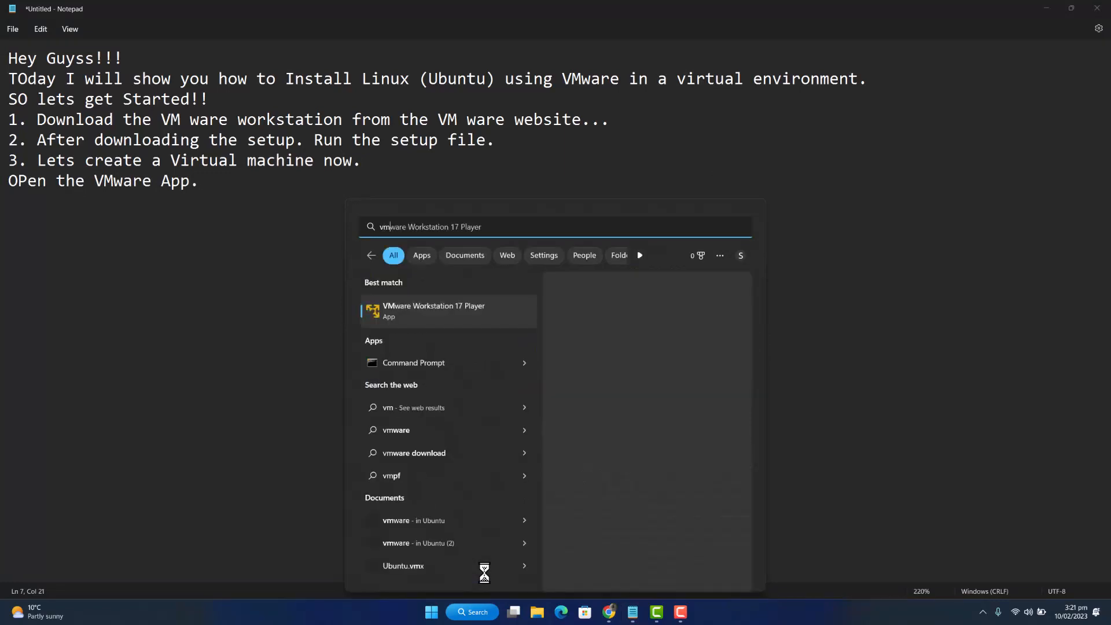
key(Return)
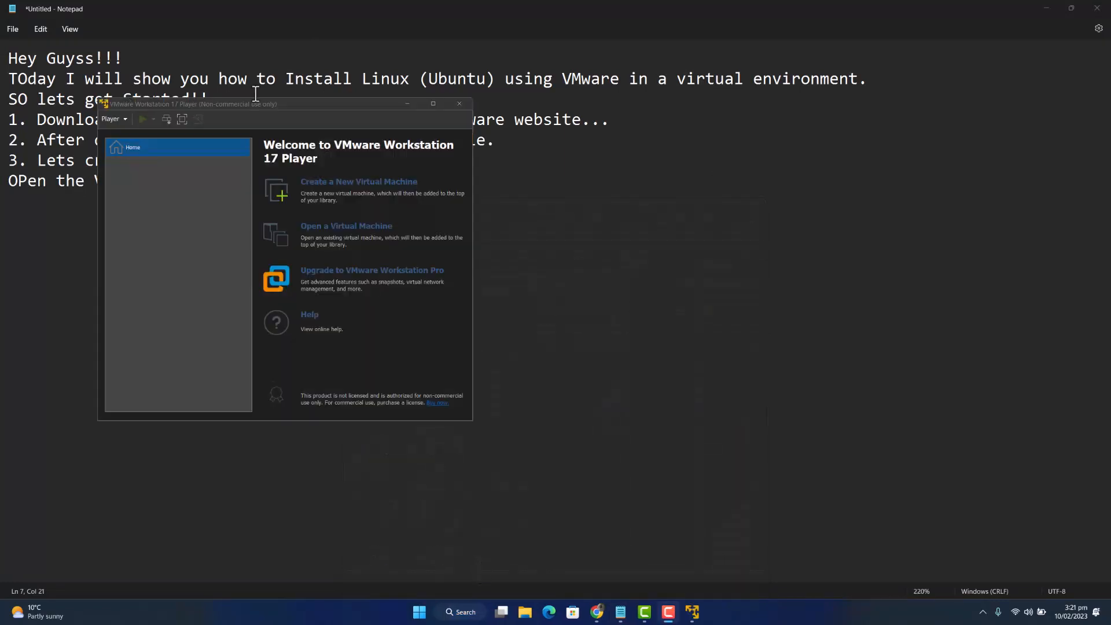
- Add 'Follow me' to the notes, then start creating a new virtual machine in VMware Player
drag(301, 104, 440, 197)
click(215, 181)
text(Follow me!!!)
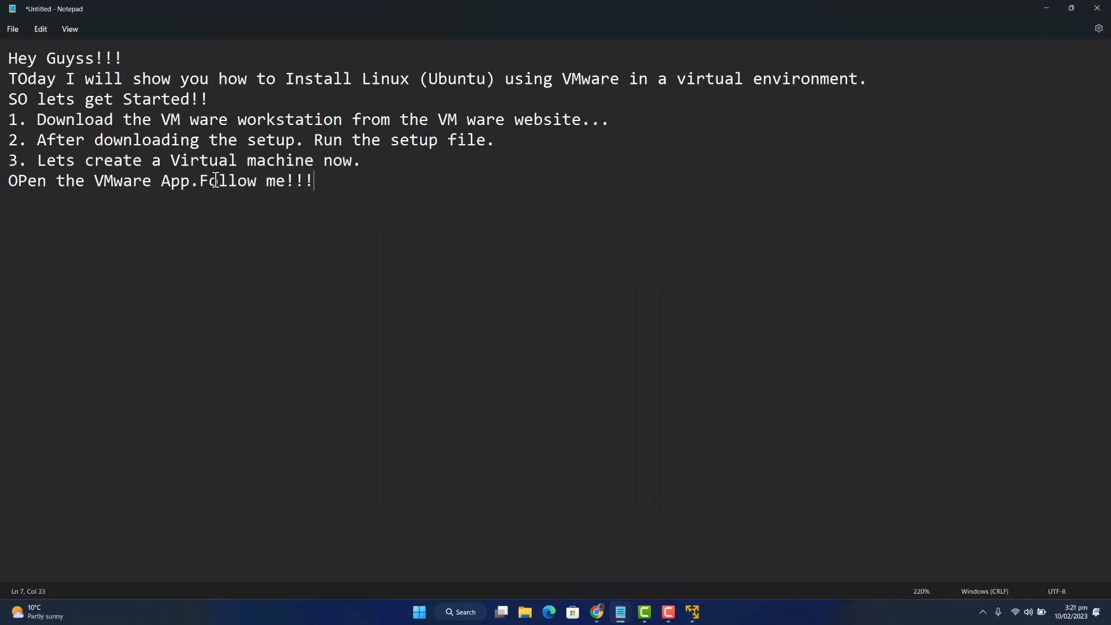
click(691, 612)
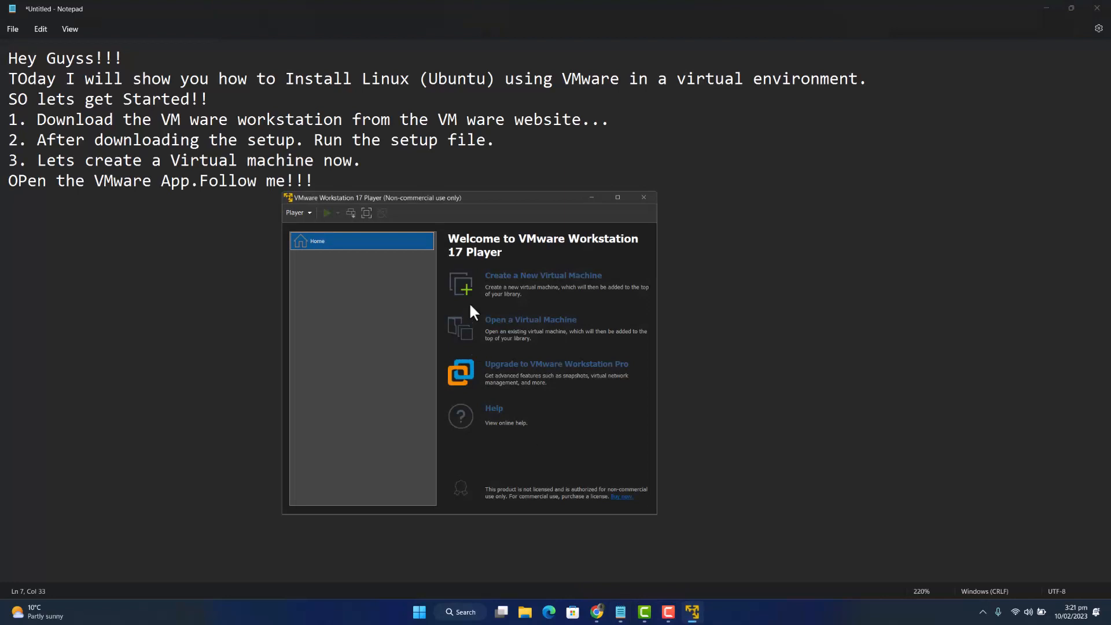
click(537, 281)
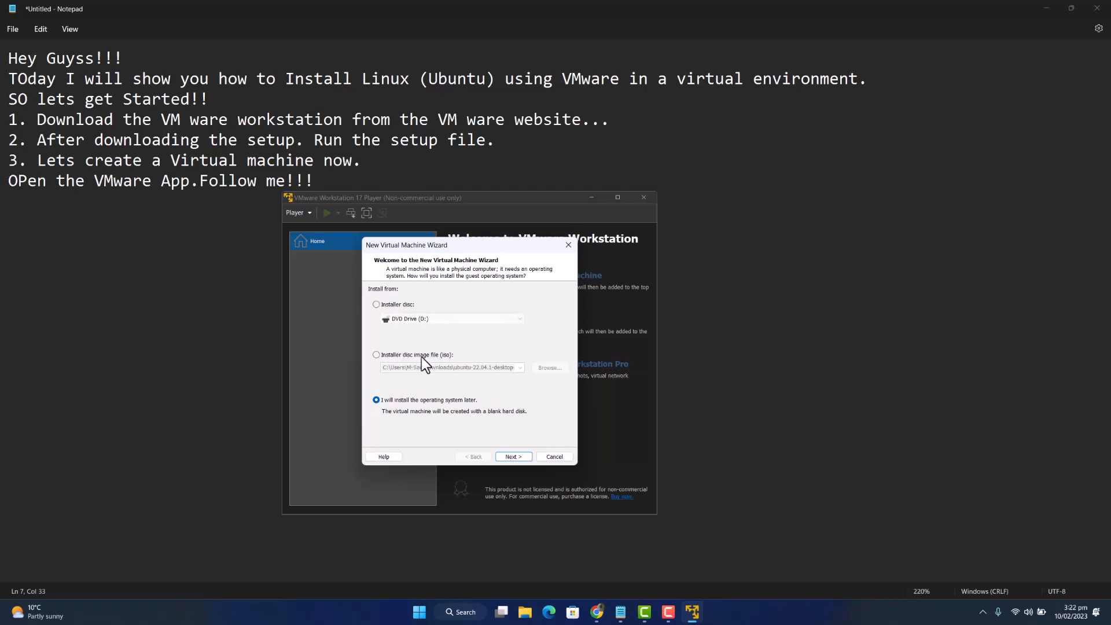
- Choose Linux Ubuntu as the guest operating system in the New Virtual Machine Wizard
click(512, 457)
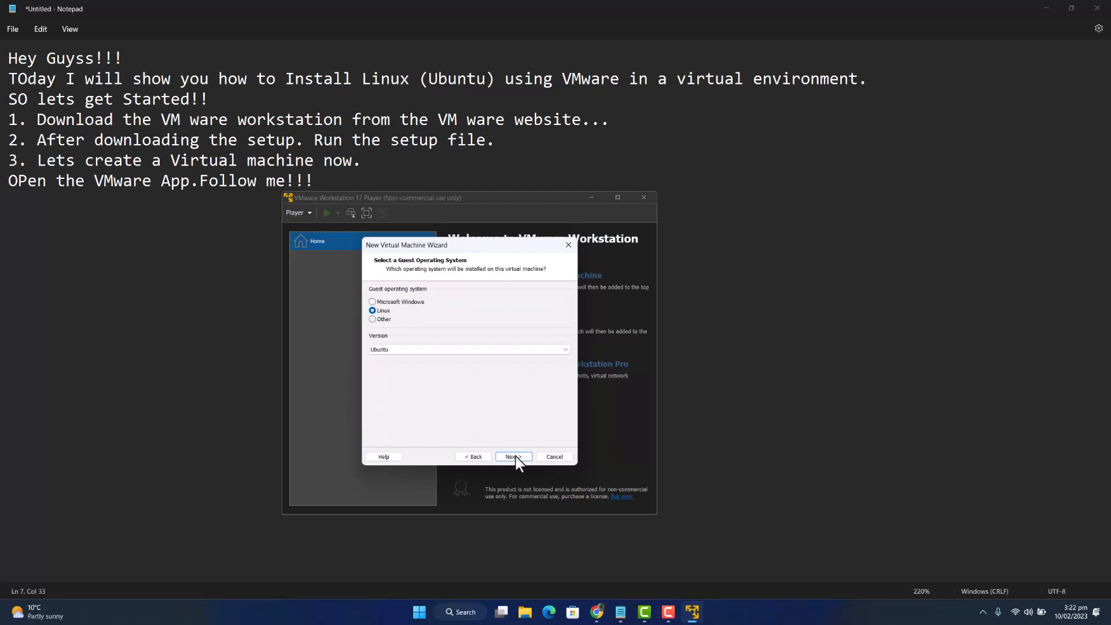
click(483, 351)
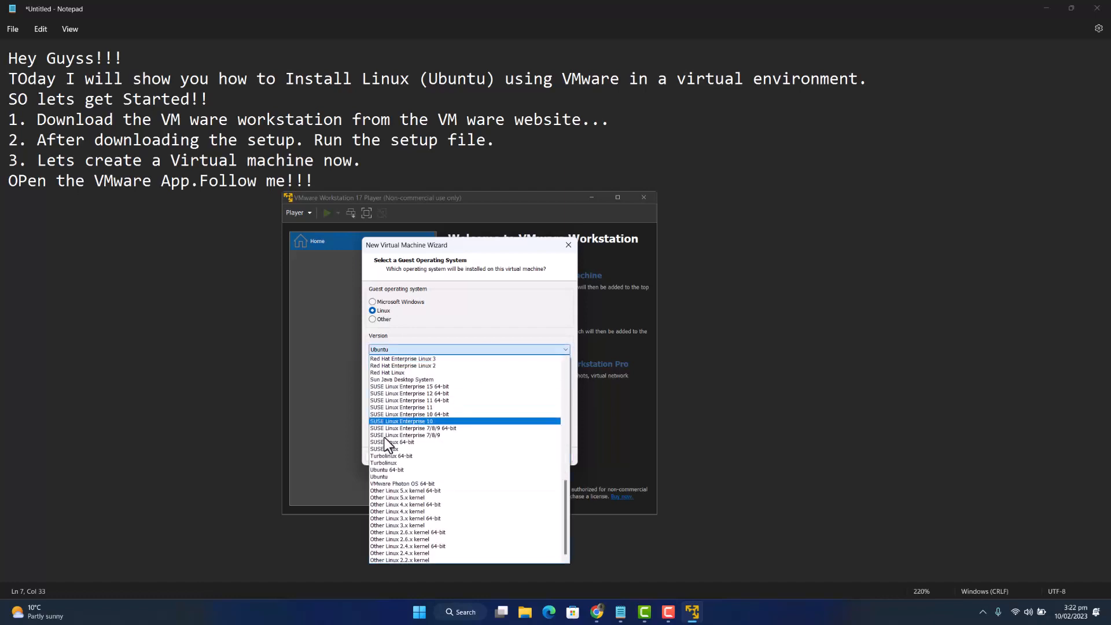
click(380, 478)
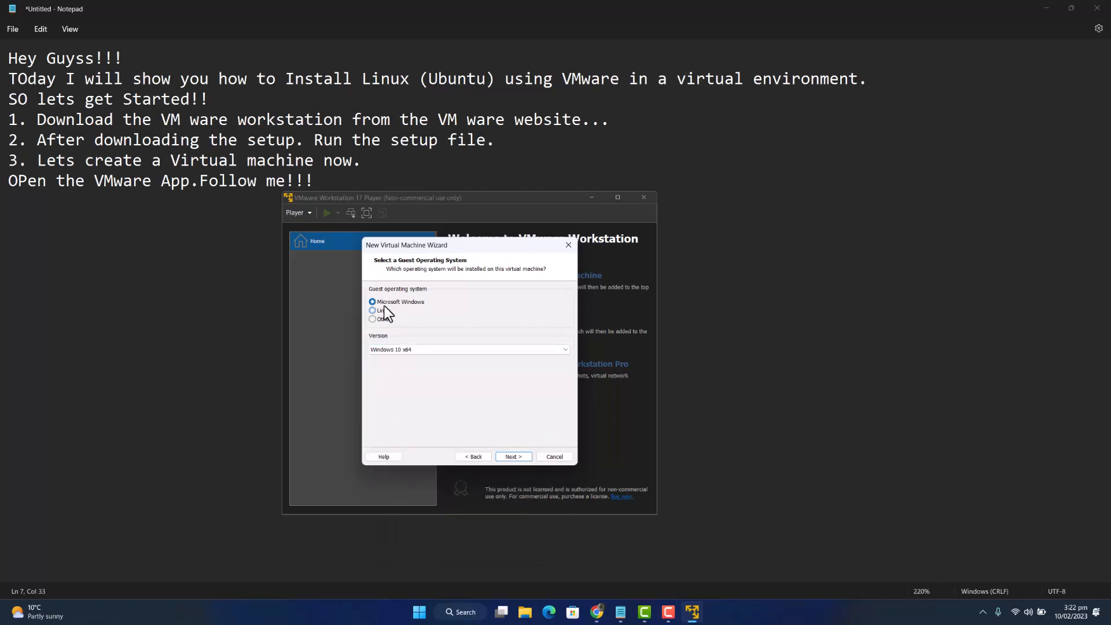
click(513, 460)
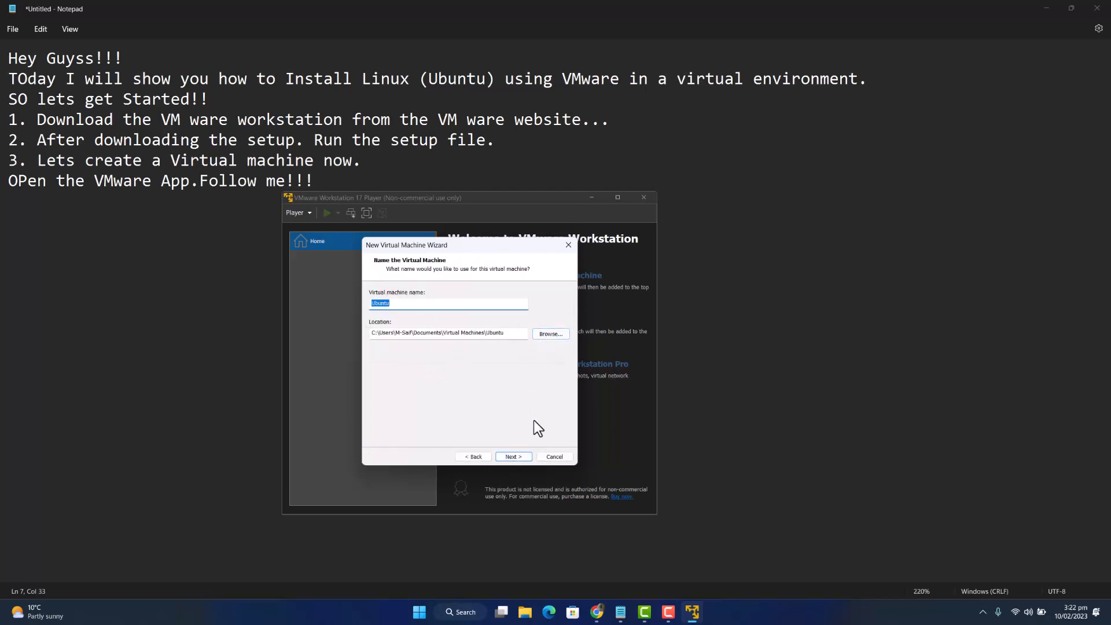
- Set the maximum disk size to 80 GB and reach the Ready to Create summary
click(514, 457)
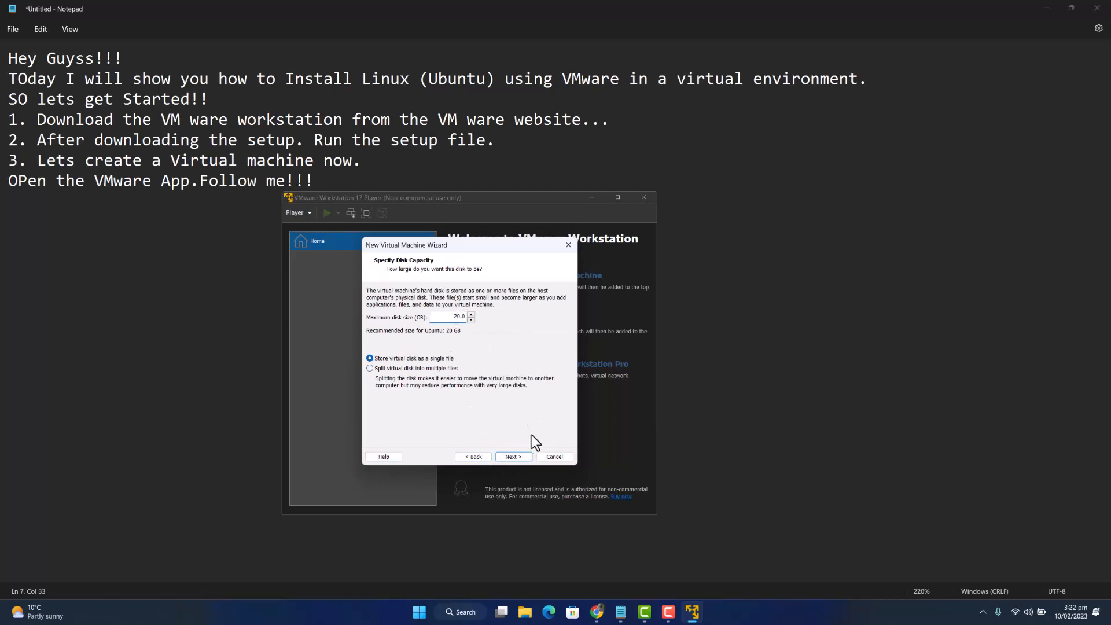
key(ctrl+a)
text(80.)
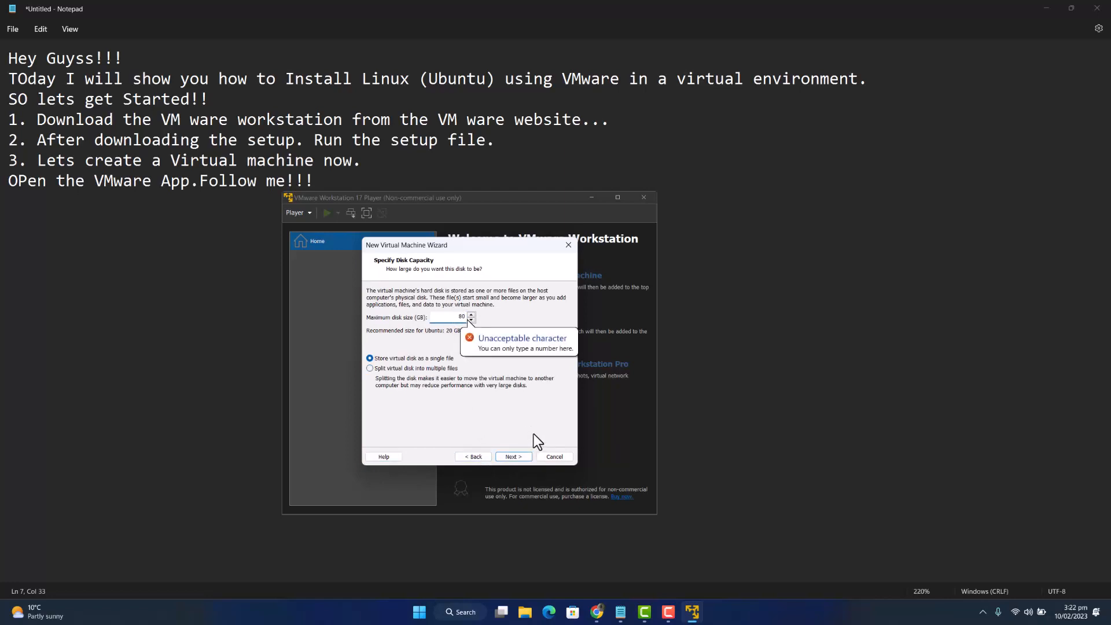
click(516, 456)
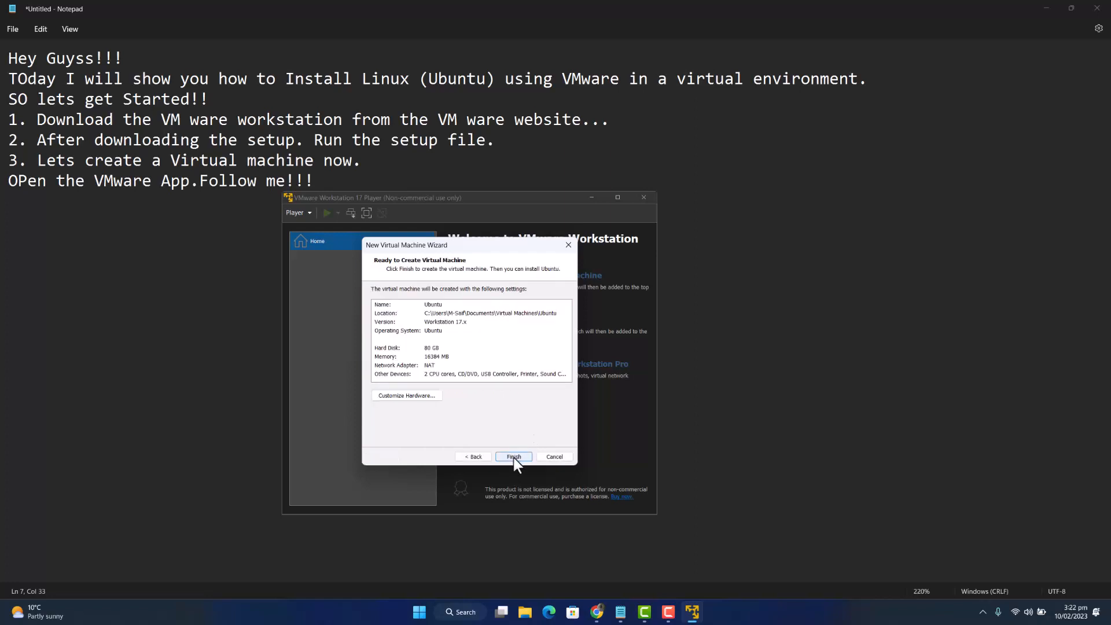
- Set the Ubuntu VM's memory to 16384 MB (16 GB) in Customize Hardware and close it
click(432, 397)
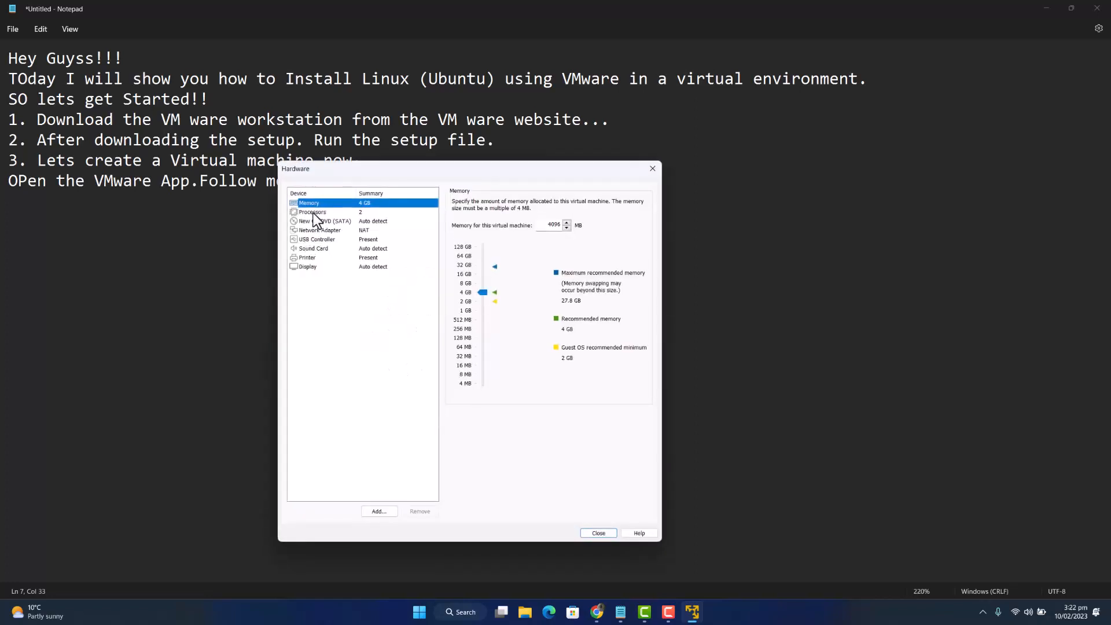
click(484, 292)
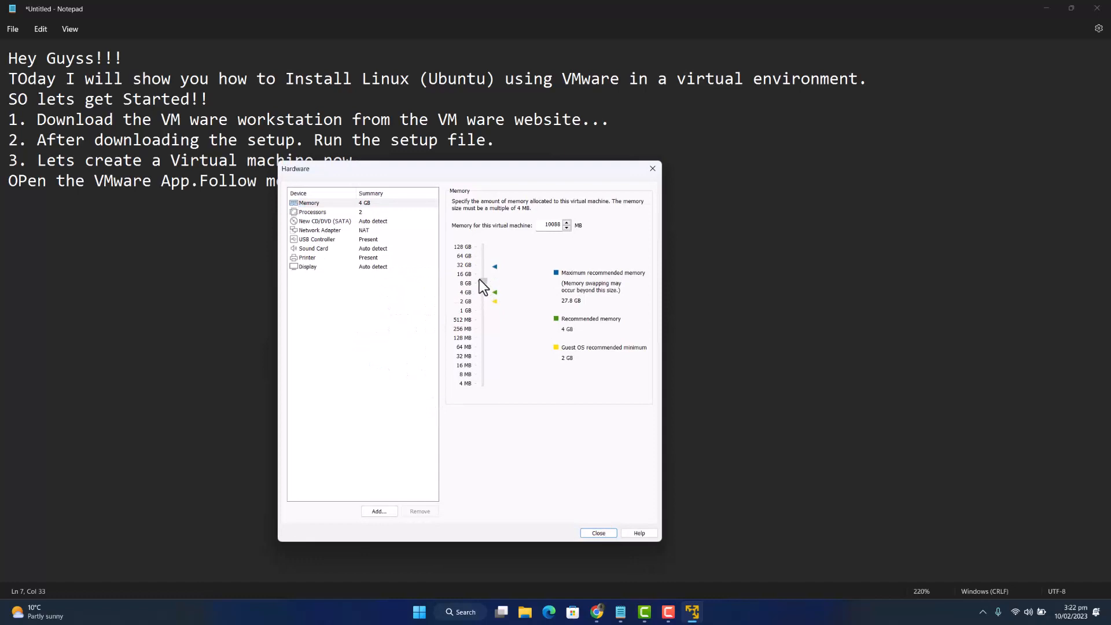
mouse_move(479, 279)
mouse_down()
mouse_move(455, 304)
mouse_move(478, 272)
mouse_up()
click(599, 533)
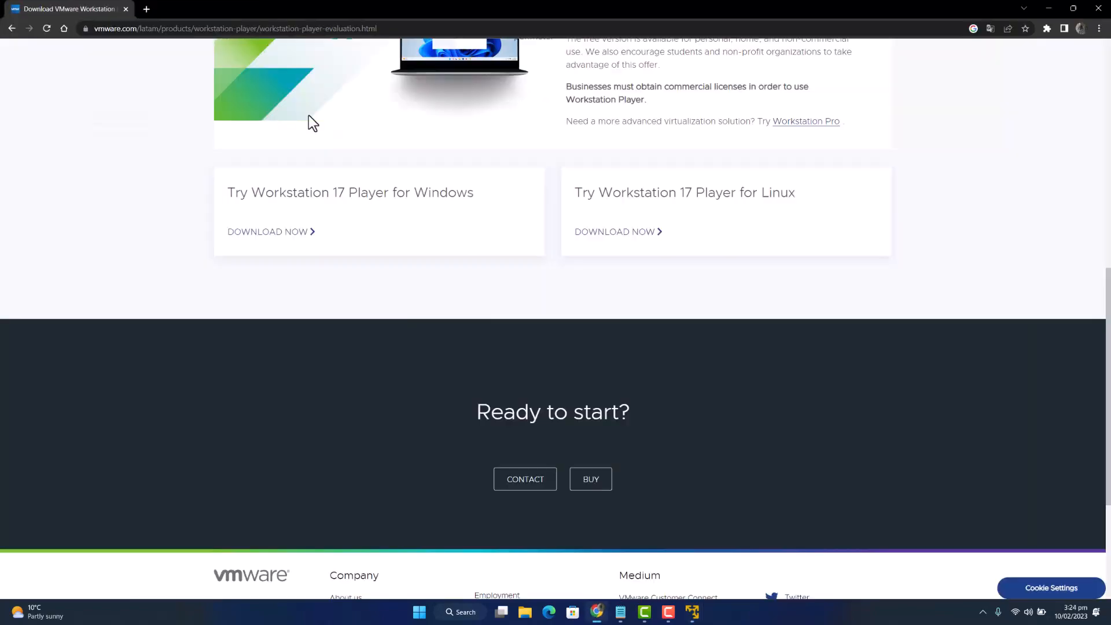
- Search 'download ubuntu' and open the Download Ubuntu Desktop result
click(174, 26)
text(download)
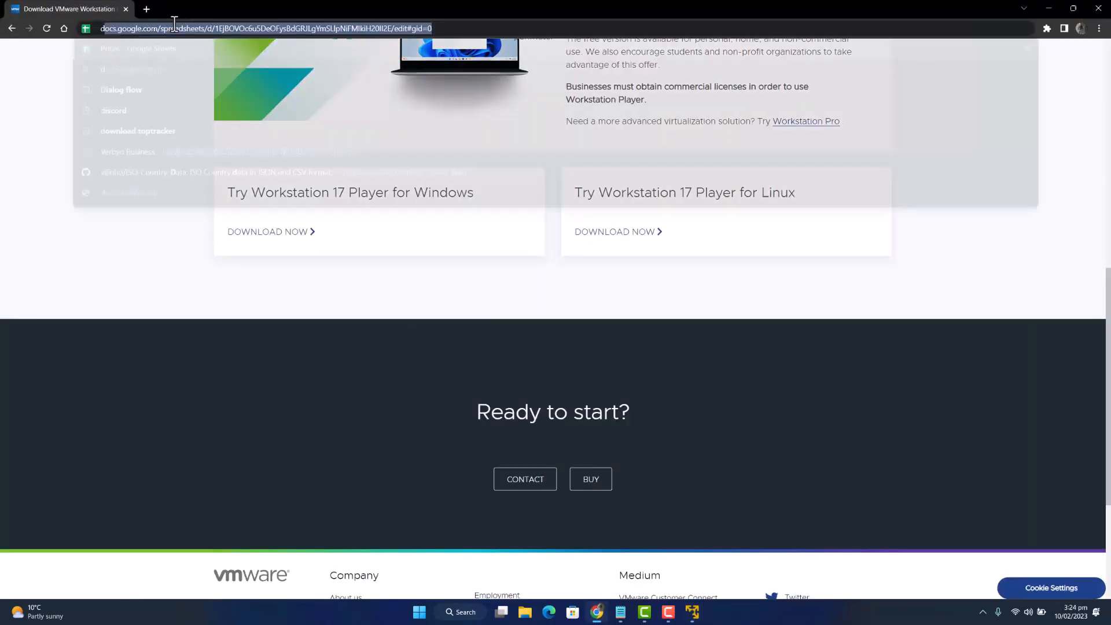
text( ubuntu)
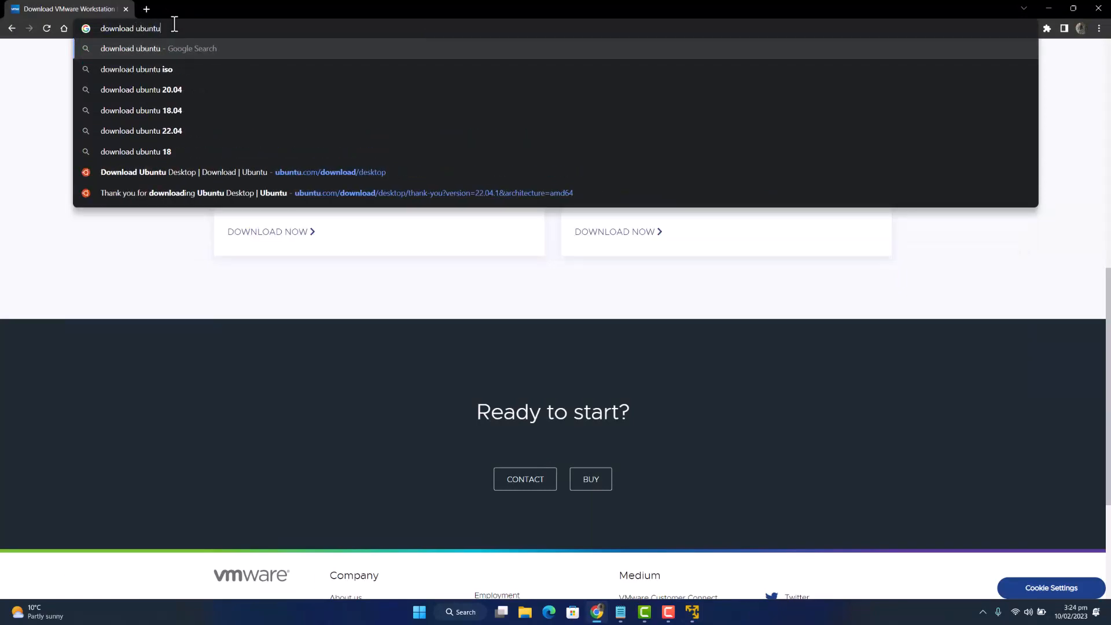
key(Return)
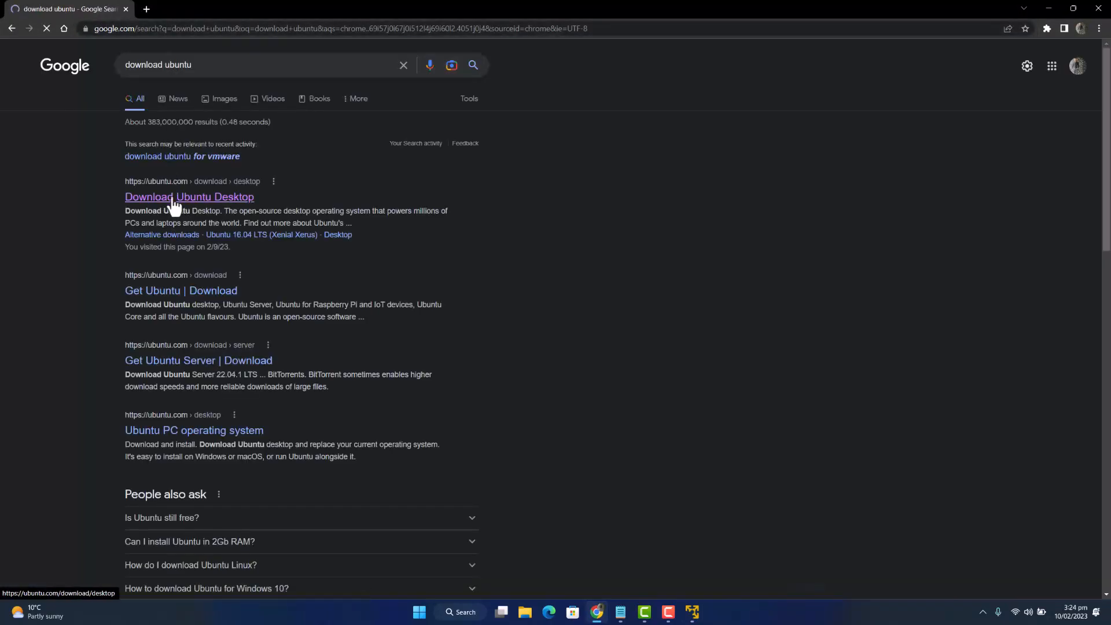
click(167, 195)
- Download the Ubuntu 22.04.1 LTS desktop ISO from ubuntu.com
scroll(471, 315, down, 5)
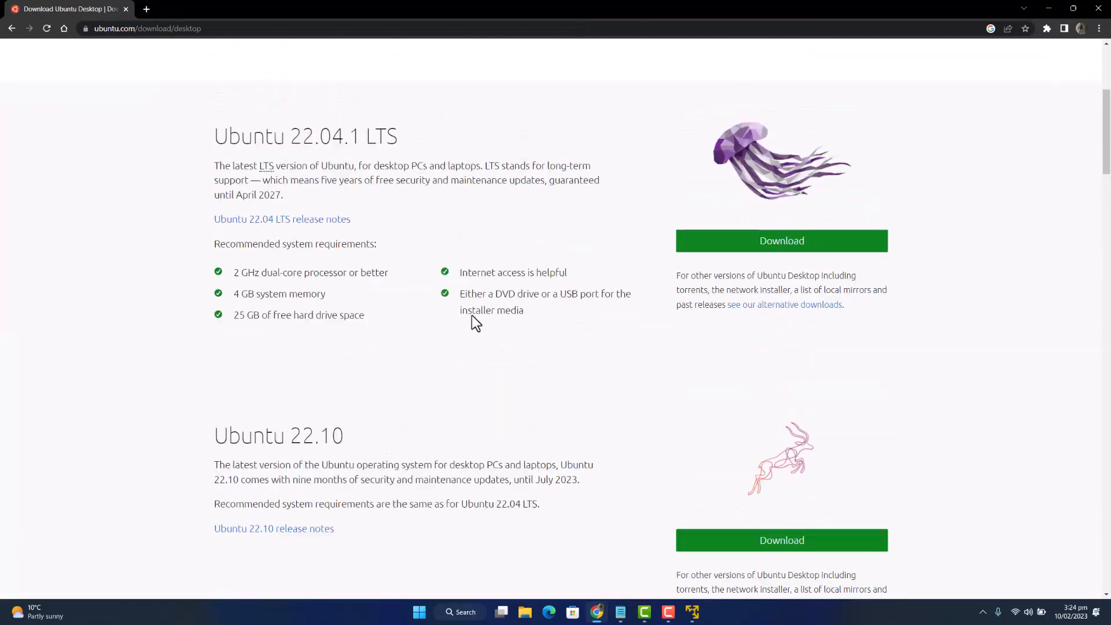
drag(227, 145, 454, 139)
drag(214, 472, 229, 465)
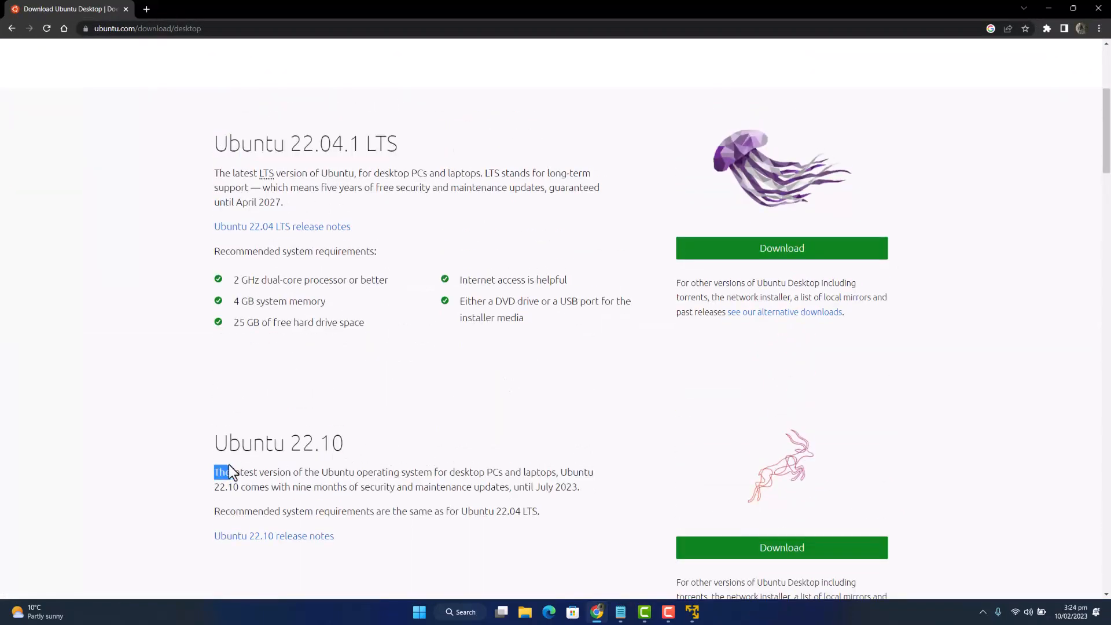
click(741, 250)
scroll(231, 359, down, 10)
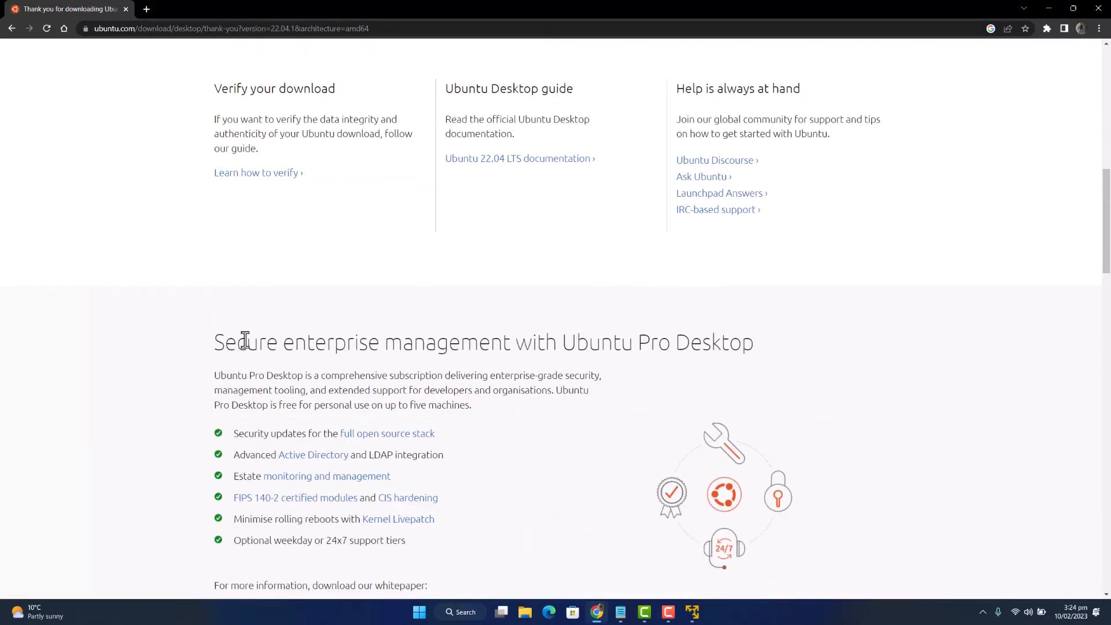
scroll(225, 340, up, 10)
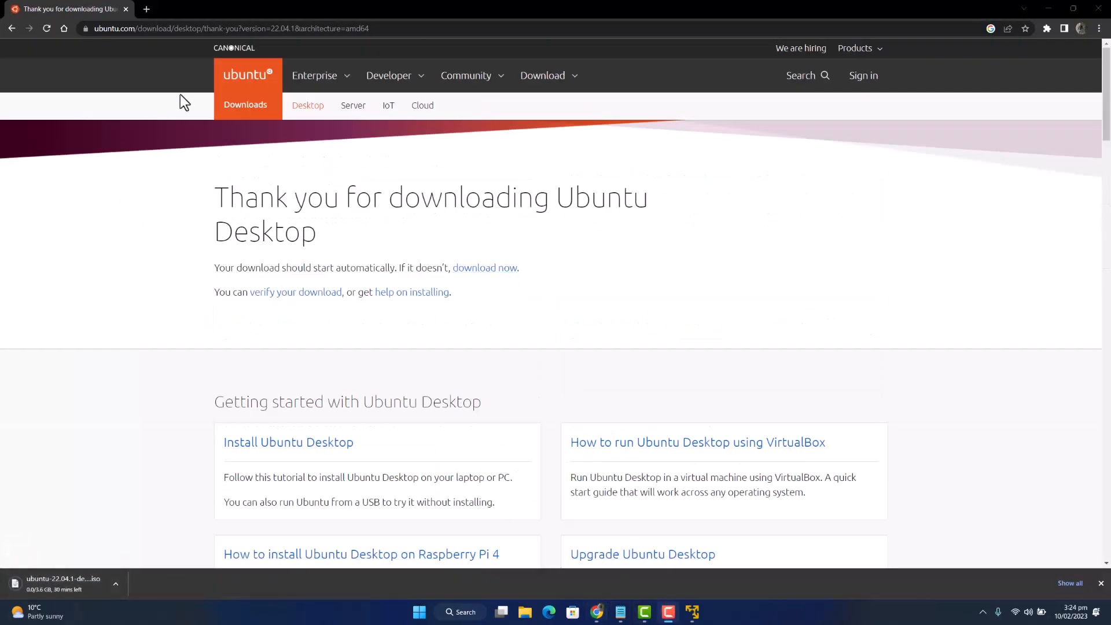
click(620, 611)
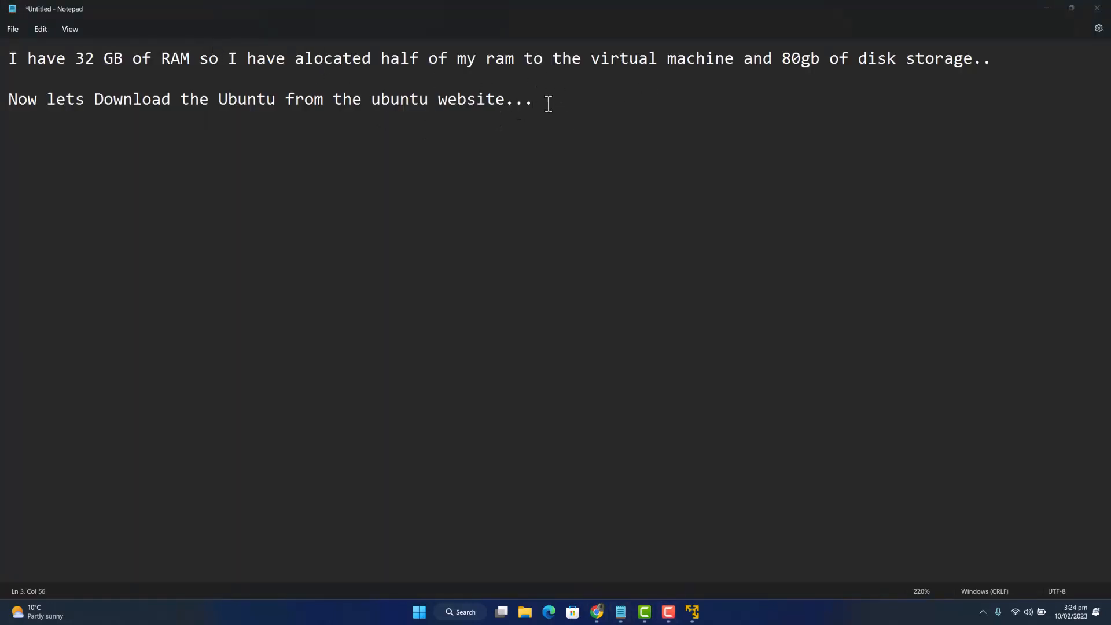
- Replace the notes with 'I have downloaded the Ubuntu ISO... virtual machine' and 'Follow the steps.'
key(ctrl+a)
text(I have downloaded th)
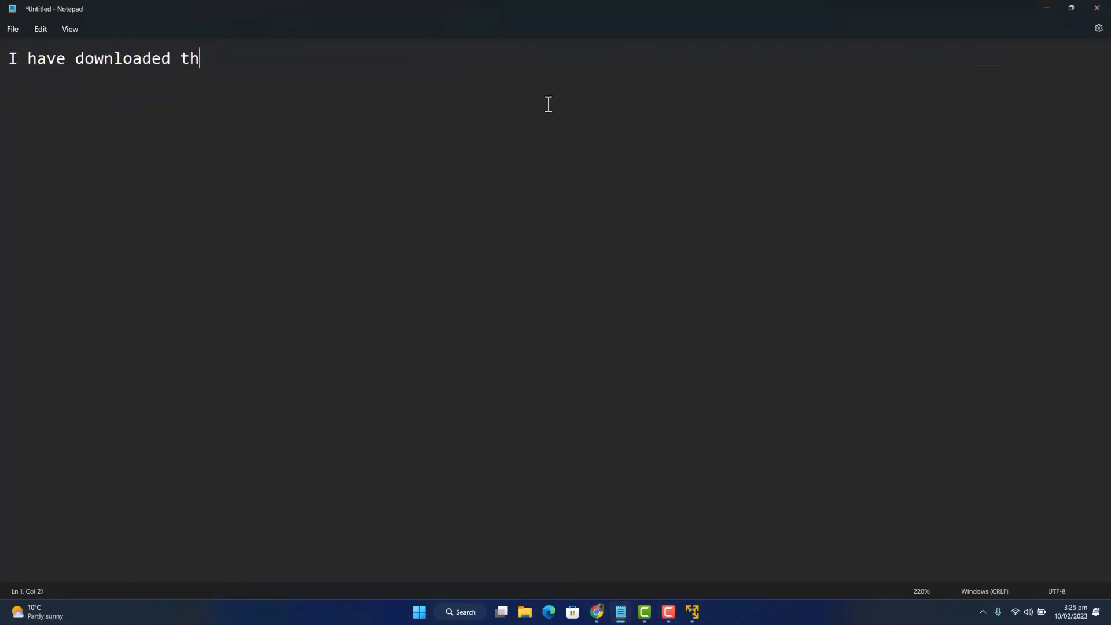
text(e Ubuntu ISO on my machine)
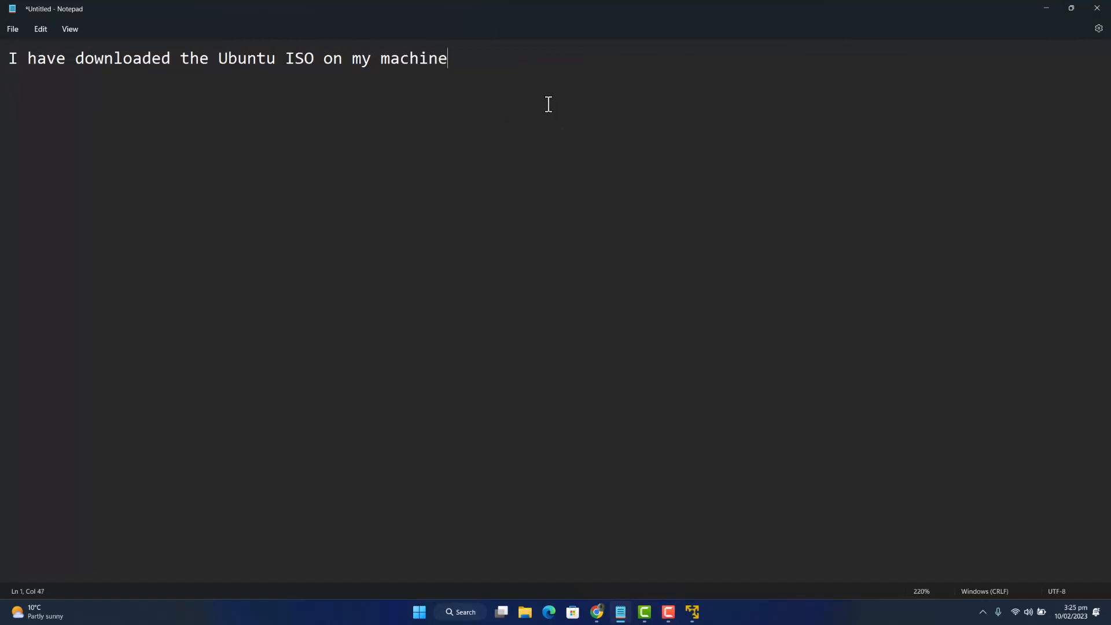
text(. Now lets install it in)
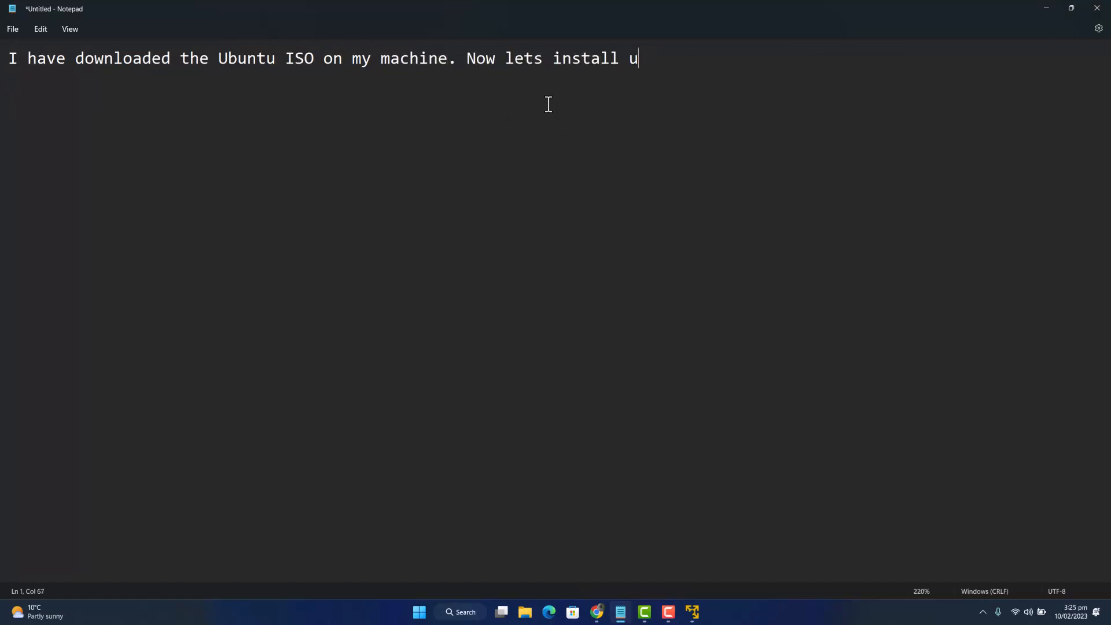
text(to our virtua)
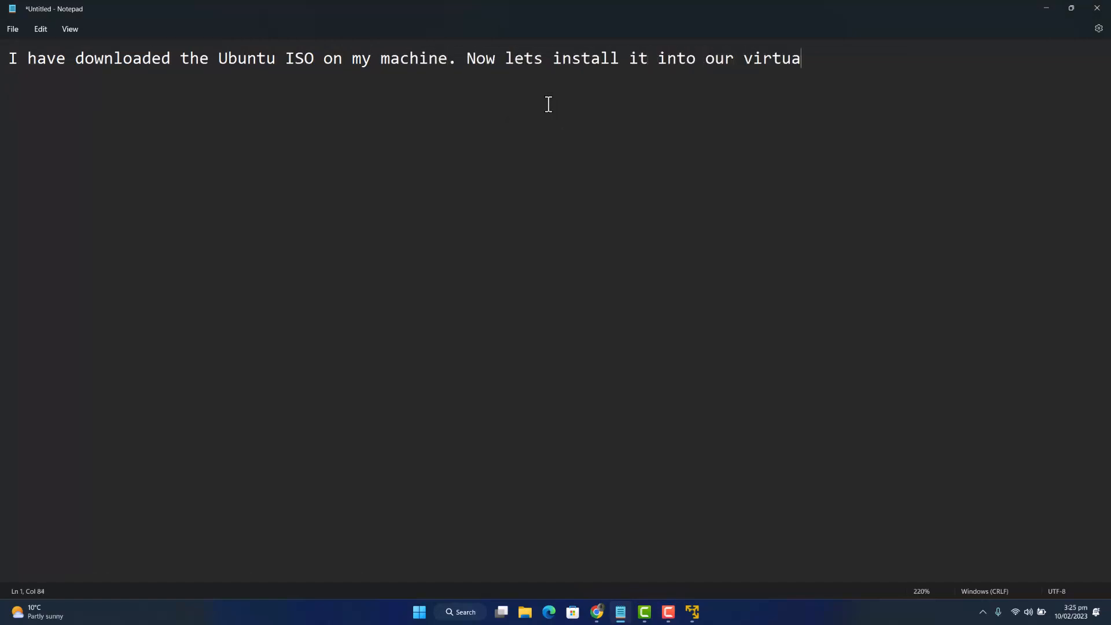
text(l machine.)
key(Return)
text(Follow the )
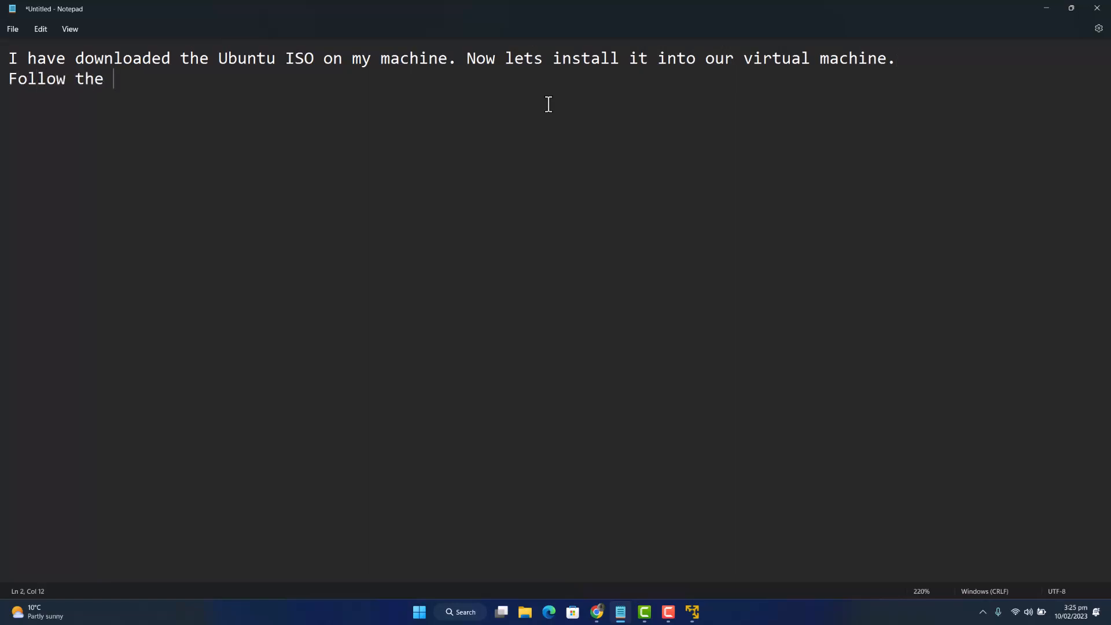
text(steps.)
click(692, 612)
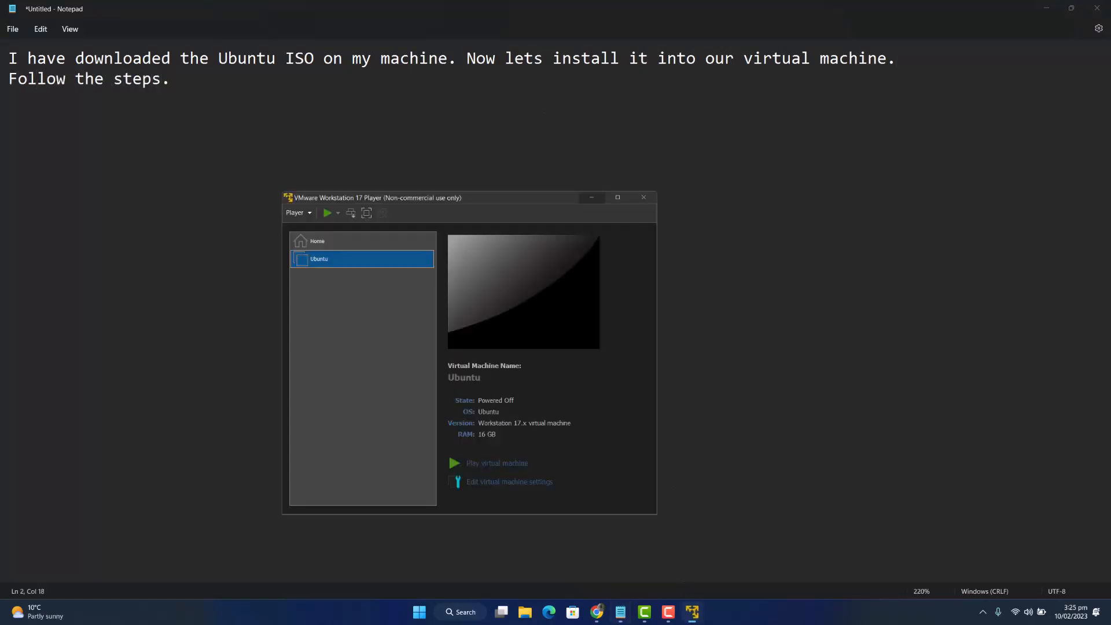
- Select the Ubuntu VM, maximize the Player window and power the VM on
click(309, 254)
click(380, 261)
click(617, 197)
click(214, 273)
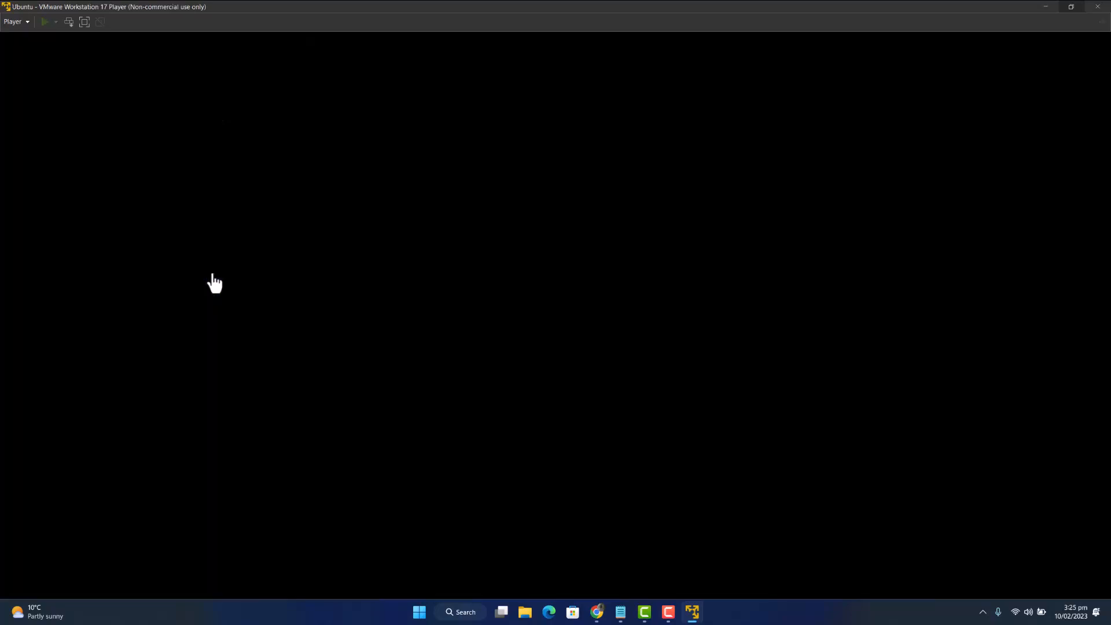
- Open the CD/DVD (SATA) drive settings from Player > Removable Devices
click(23, 21)
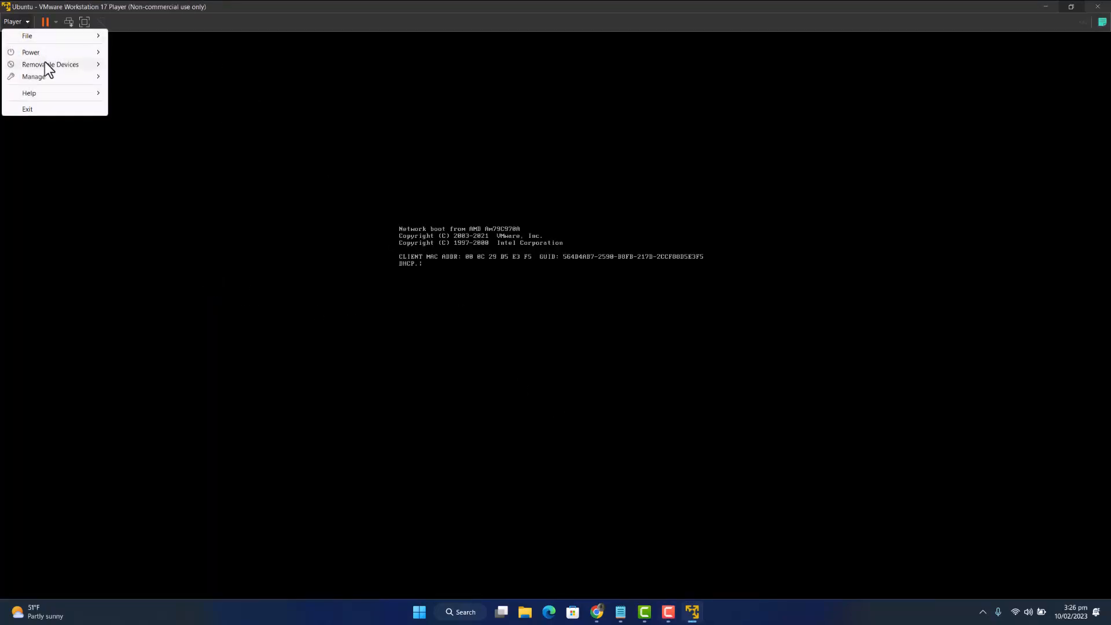
mouse_move(46, 63)
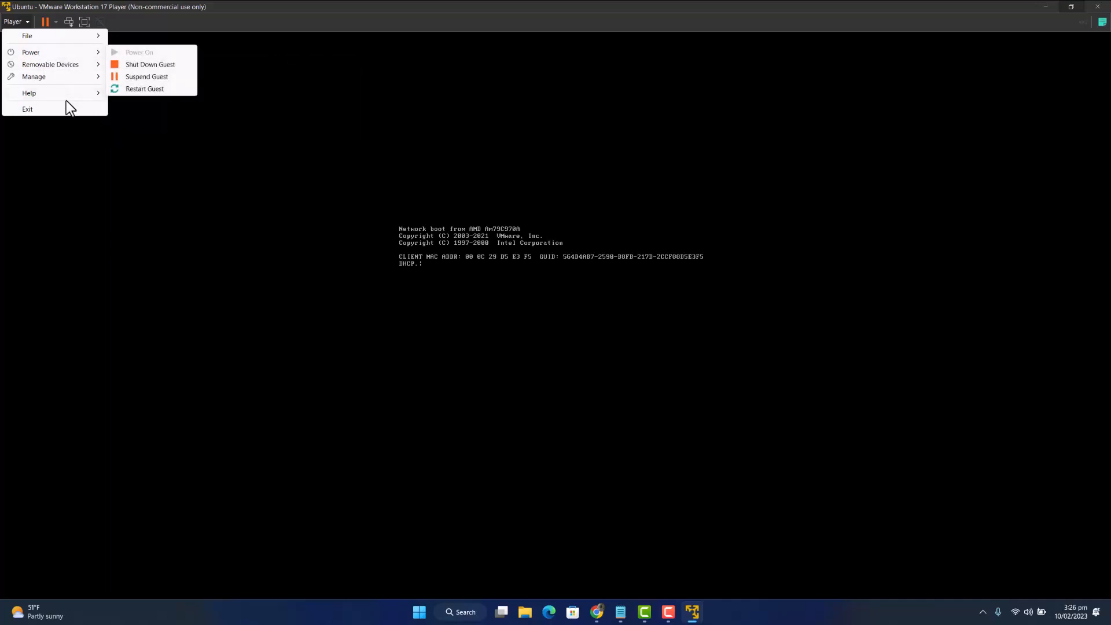
mouse_move(82, 65)
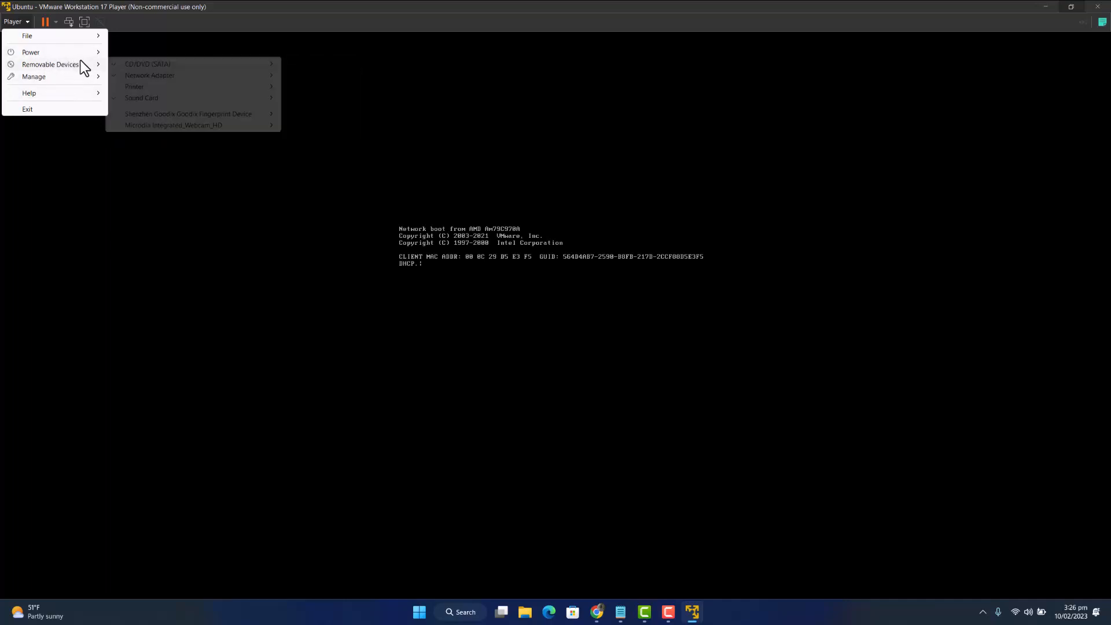
mouse_move(160, 65)
click(319, 74)
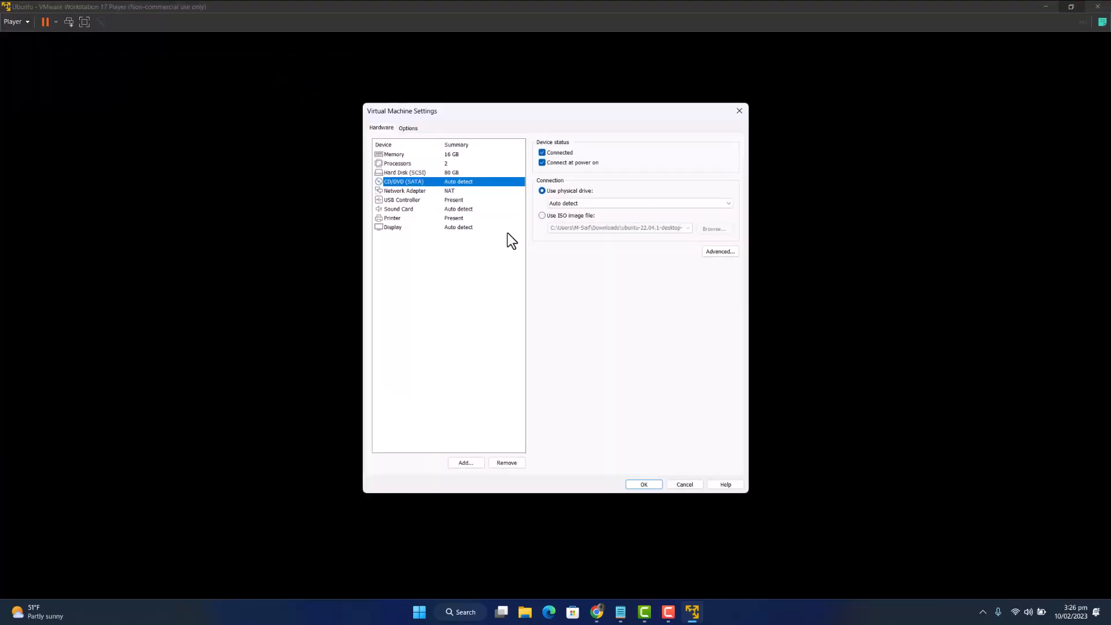
- Set the CD/DVD drive to the Ubuntu 22.04.1 desktop ISO from Downloads and apply with OK
click(561, 216)
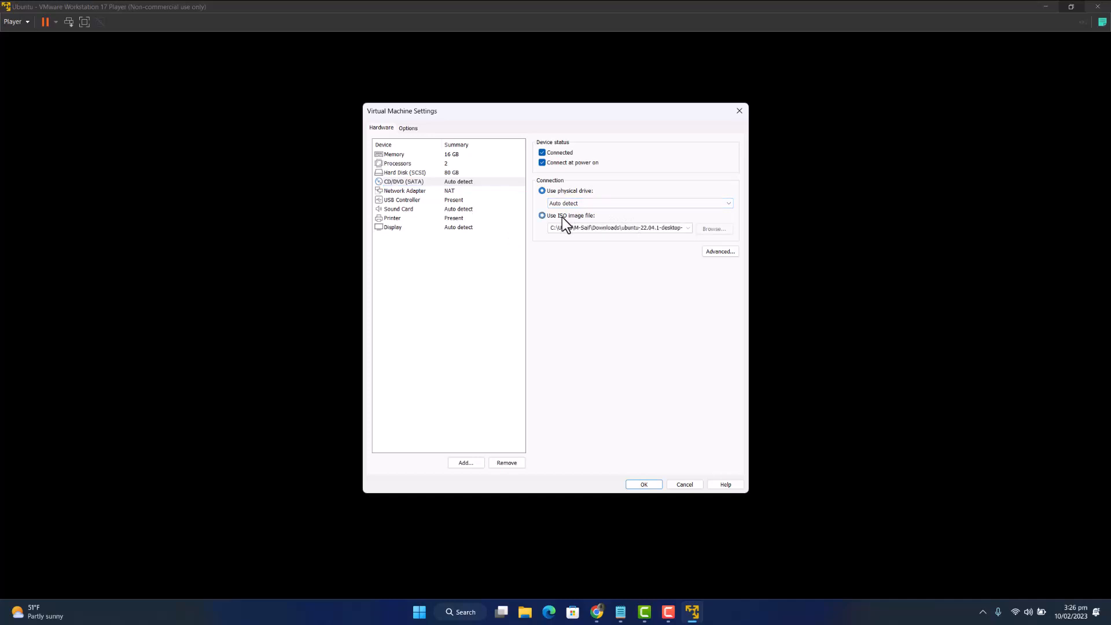
click(714, 229)
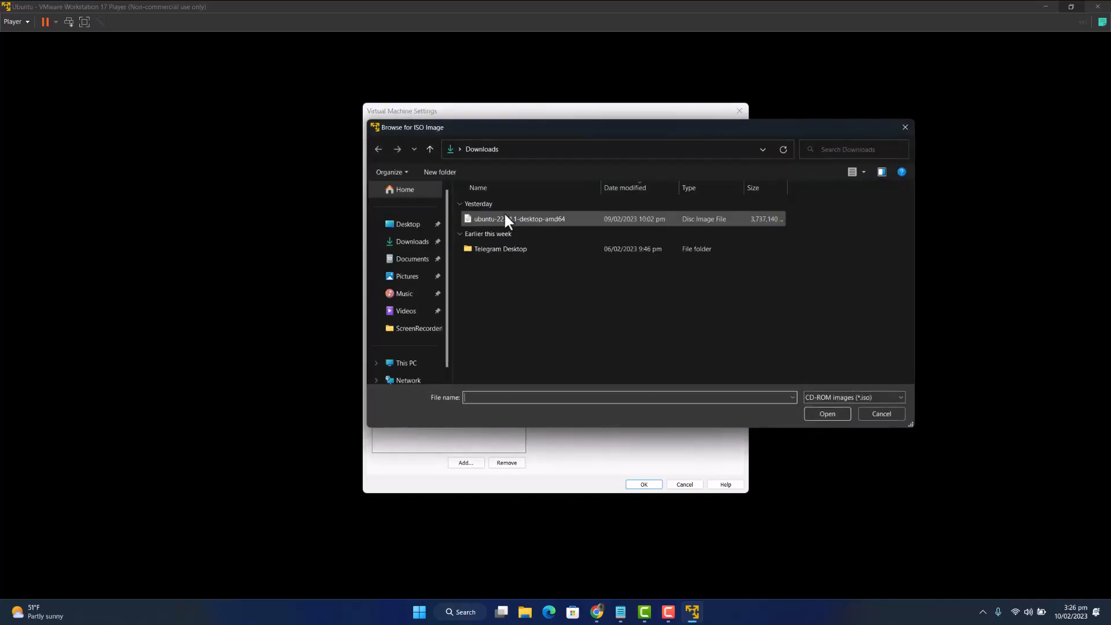
double_click(483, 217)
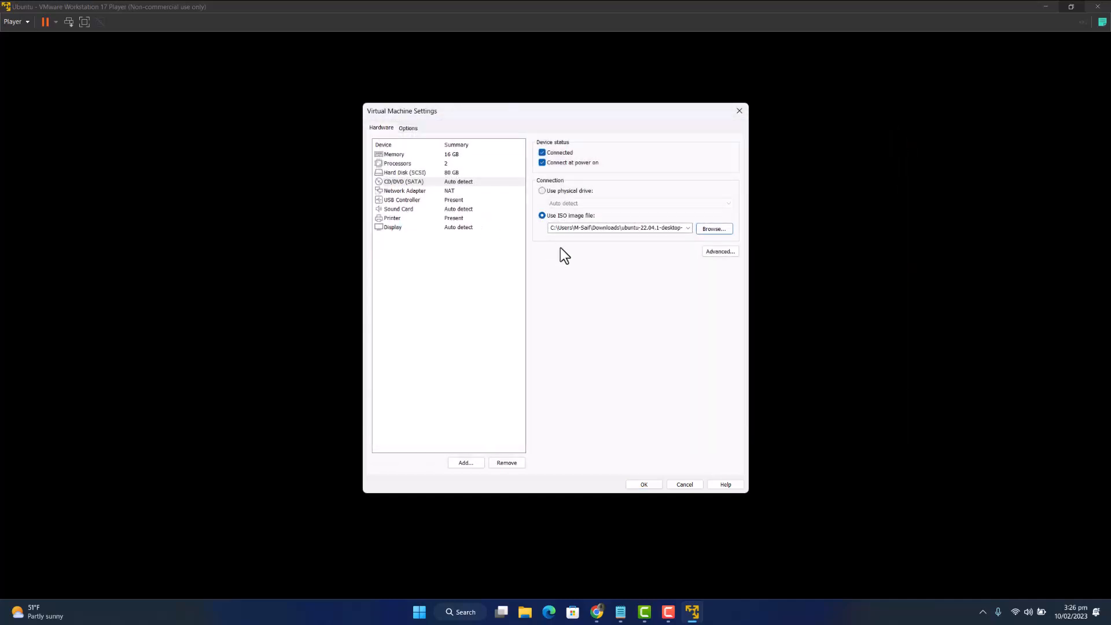
click(643, 483)
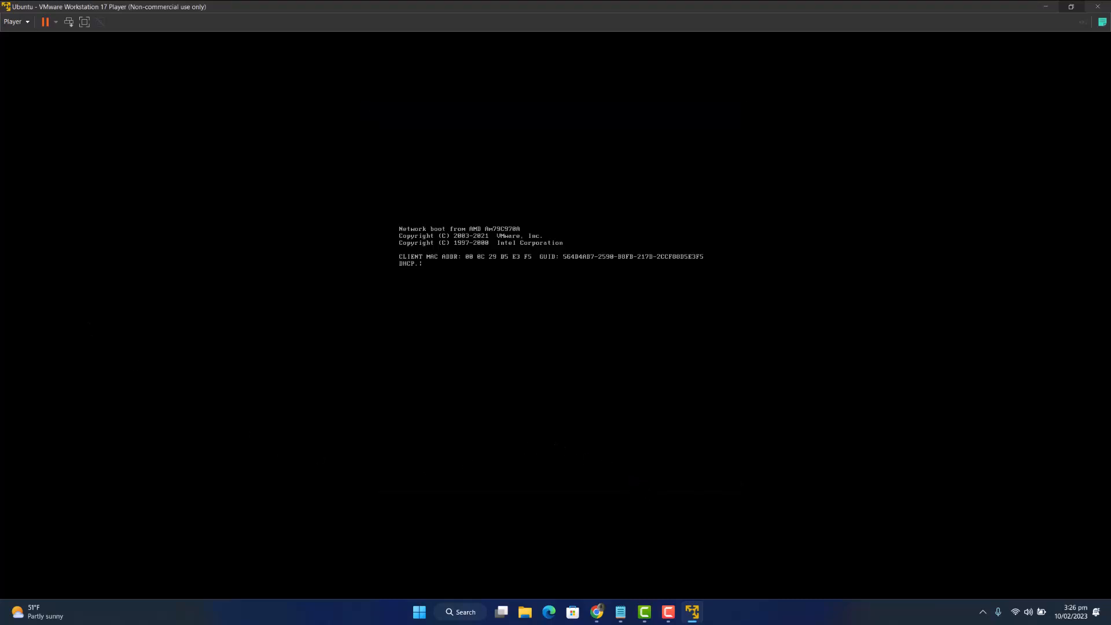
- Restart the guest from Player > Power and confirm the restart with Yes
click(22, 22)
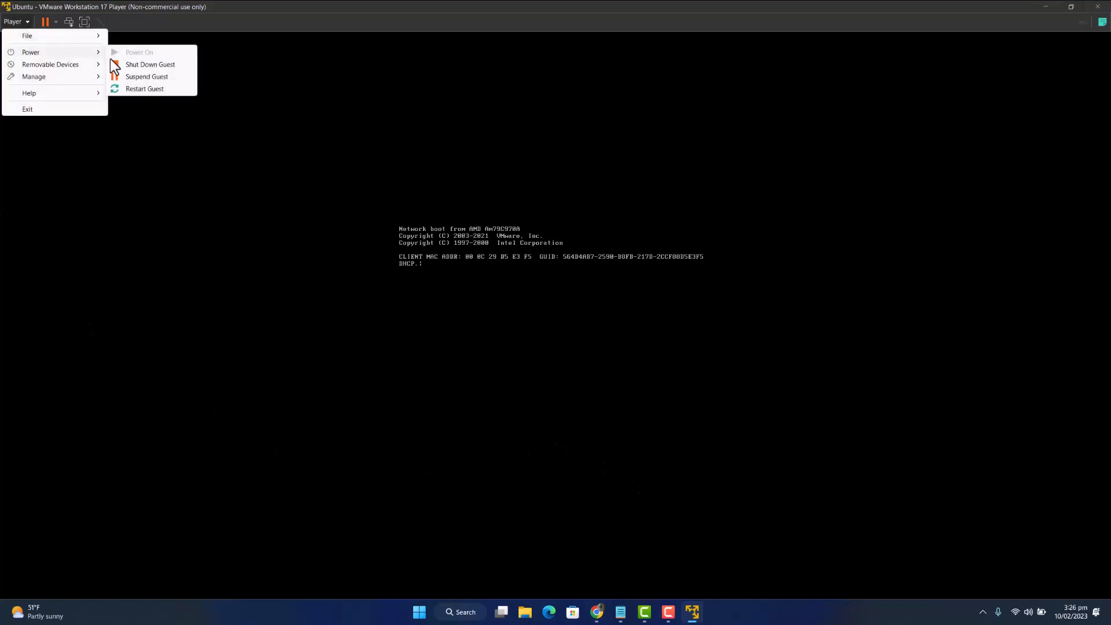
click(139, 86)
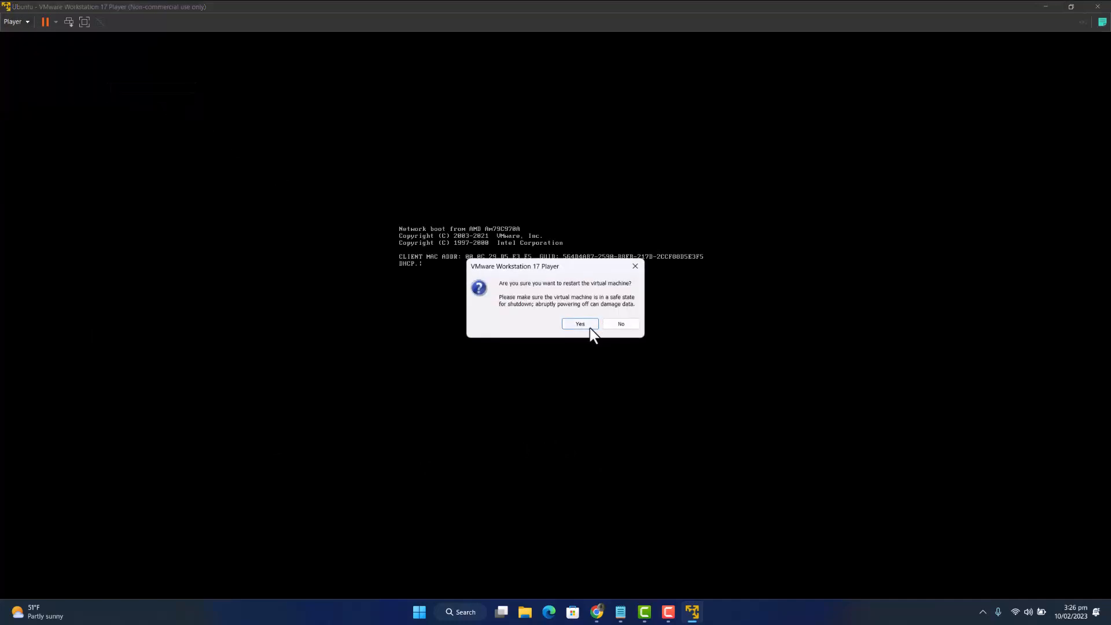
click(580, 324)
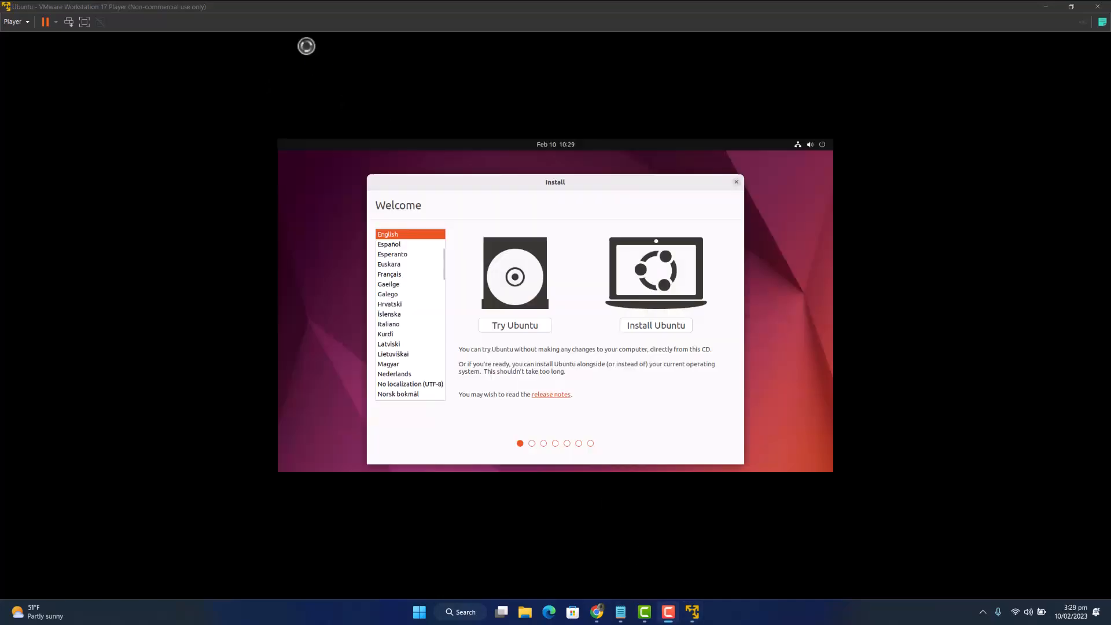
- Choose Install Ubuntu and keep the English (US) keyboard layout
click(654, 324)
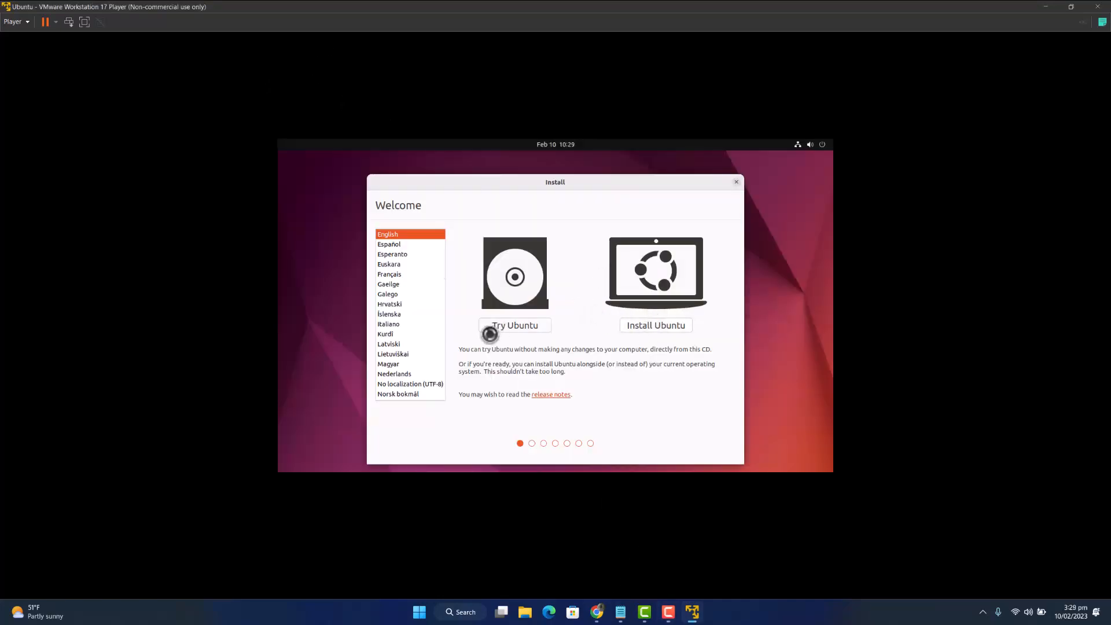
click(655, 326)
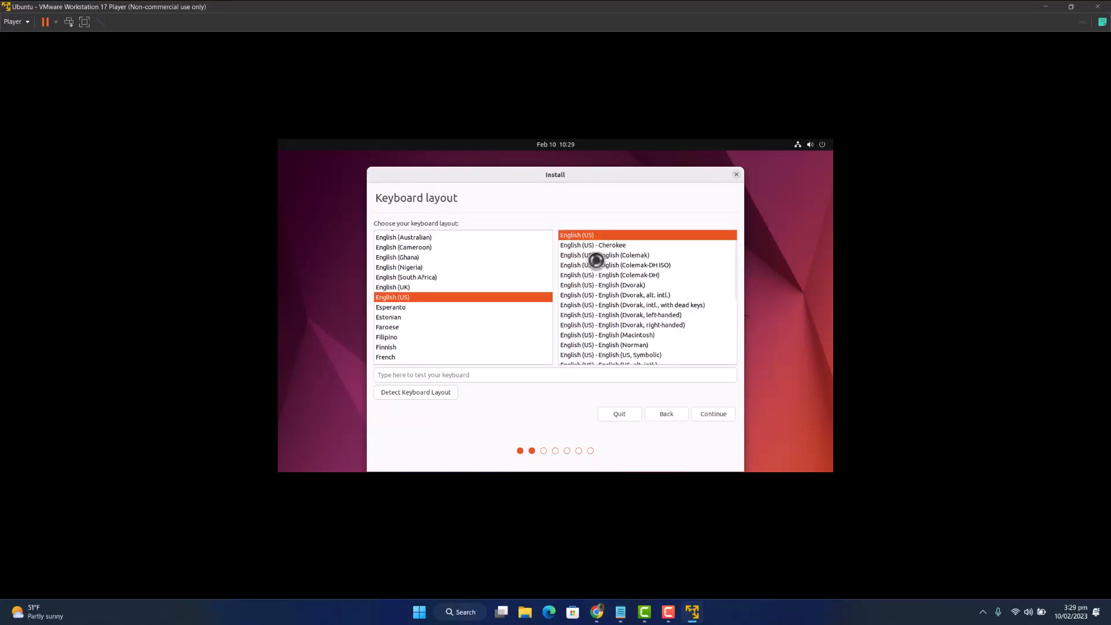
click(713, 412)
- Pick Minimal installation without downloading updates, including third-party software, and continue
click(430, 297)
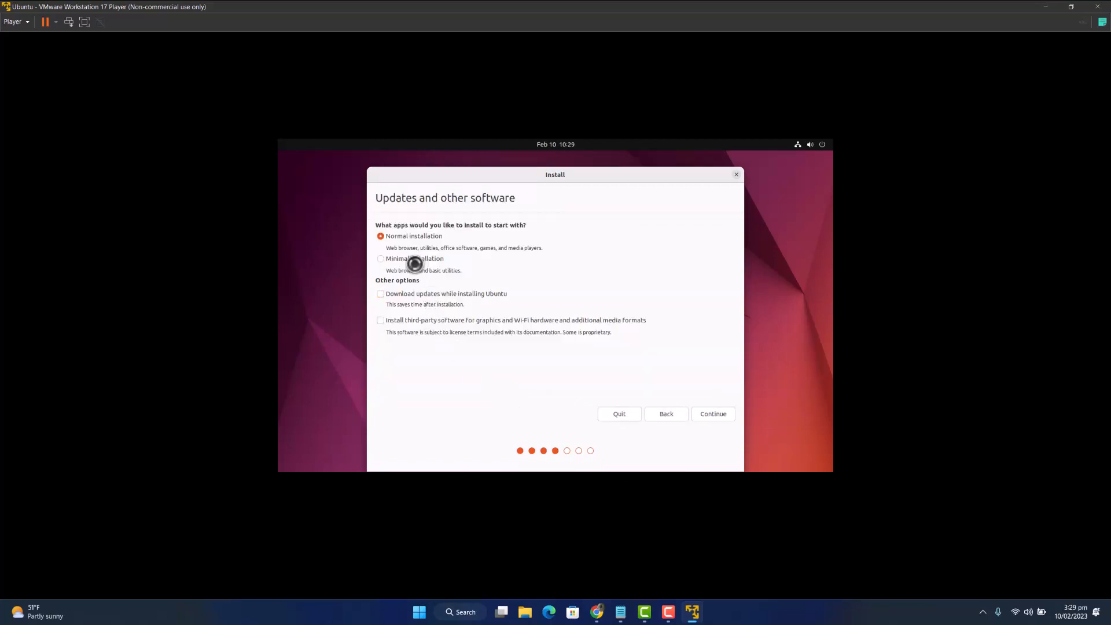
click(418, 261)
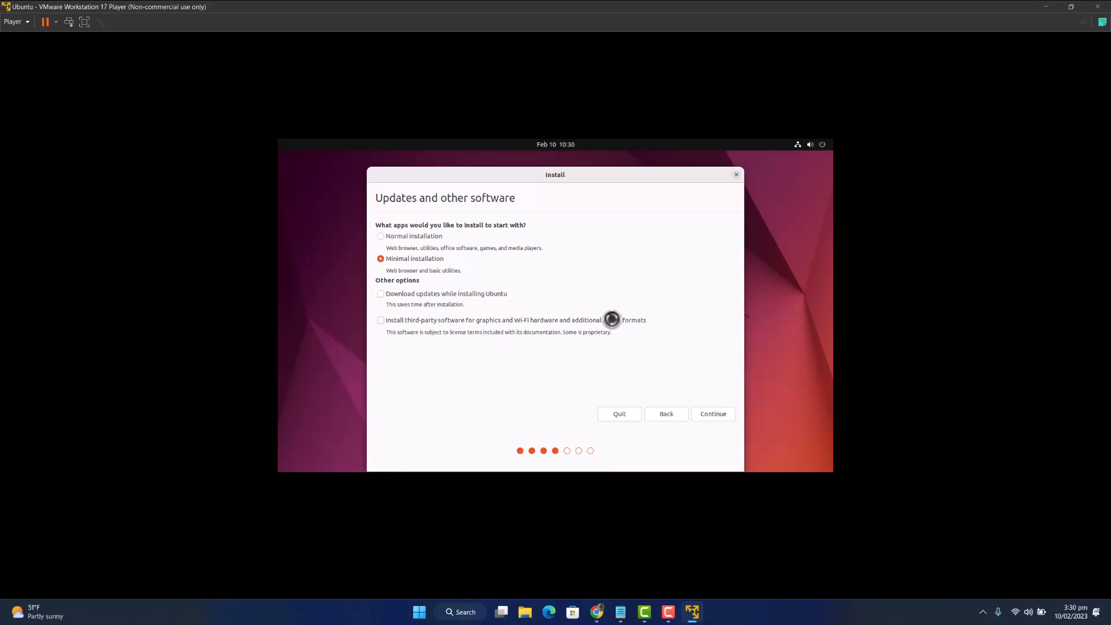
click(613, 320)
click(709, 414)
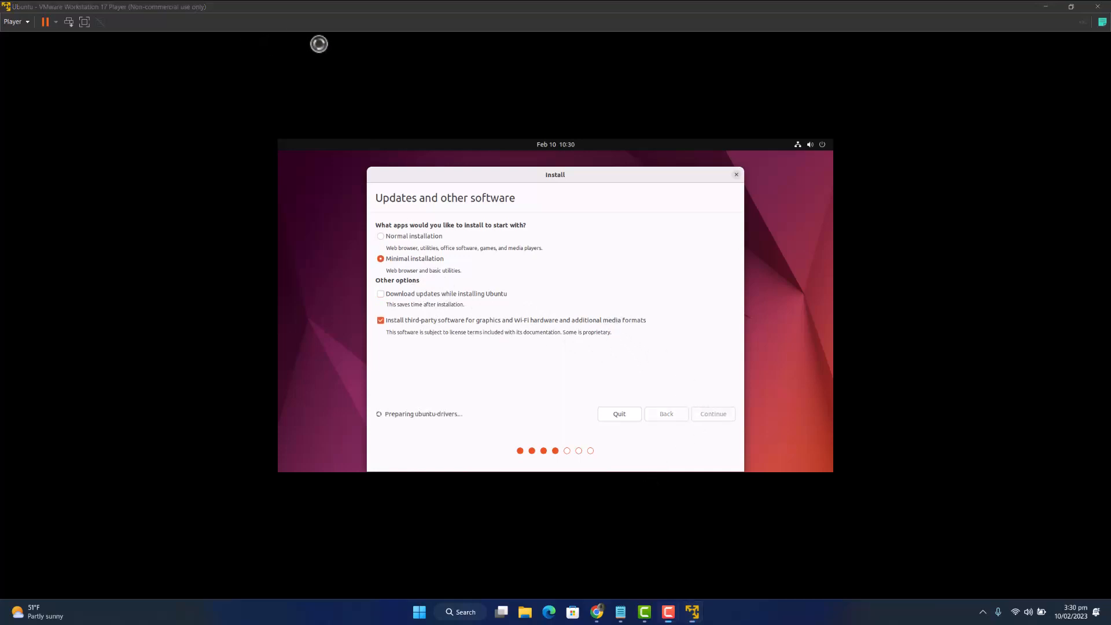
click(705, 413)
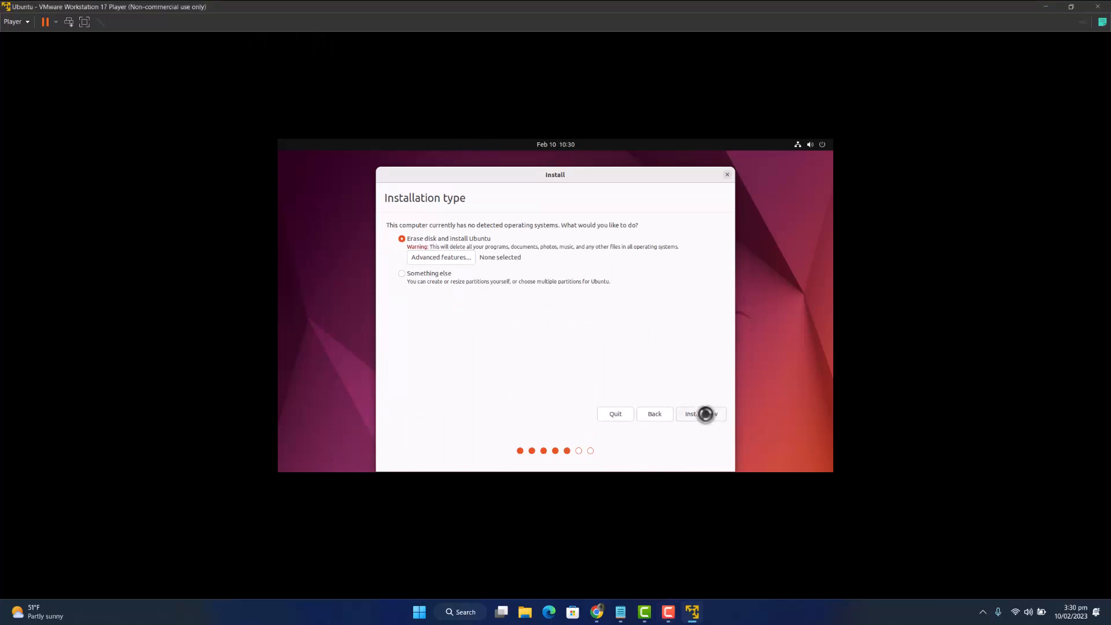
- Erase the disk, confirm the partition changes, keep Karachi time zone and begin entering the user's name
click(703, 415)
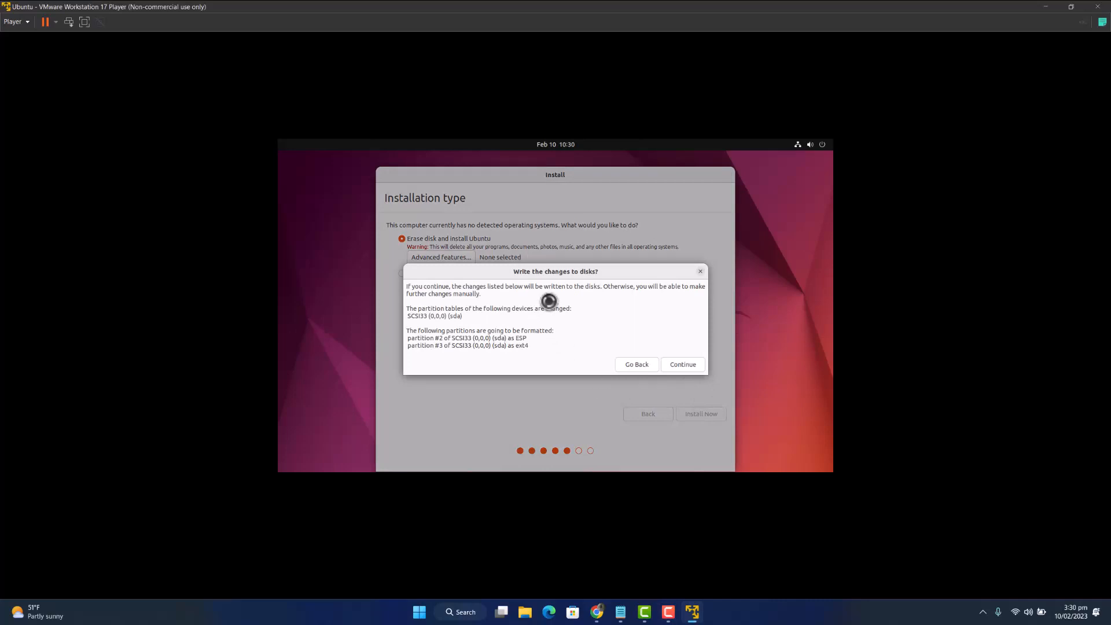
click(665, 366)
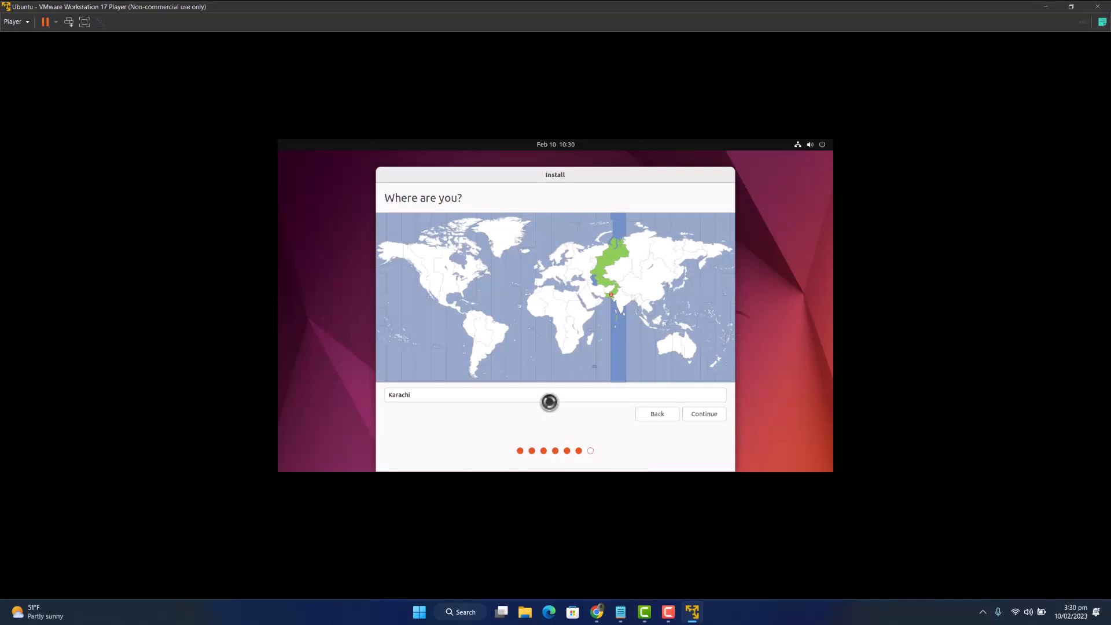
click(697, 412)
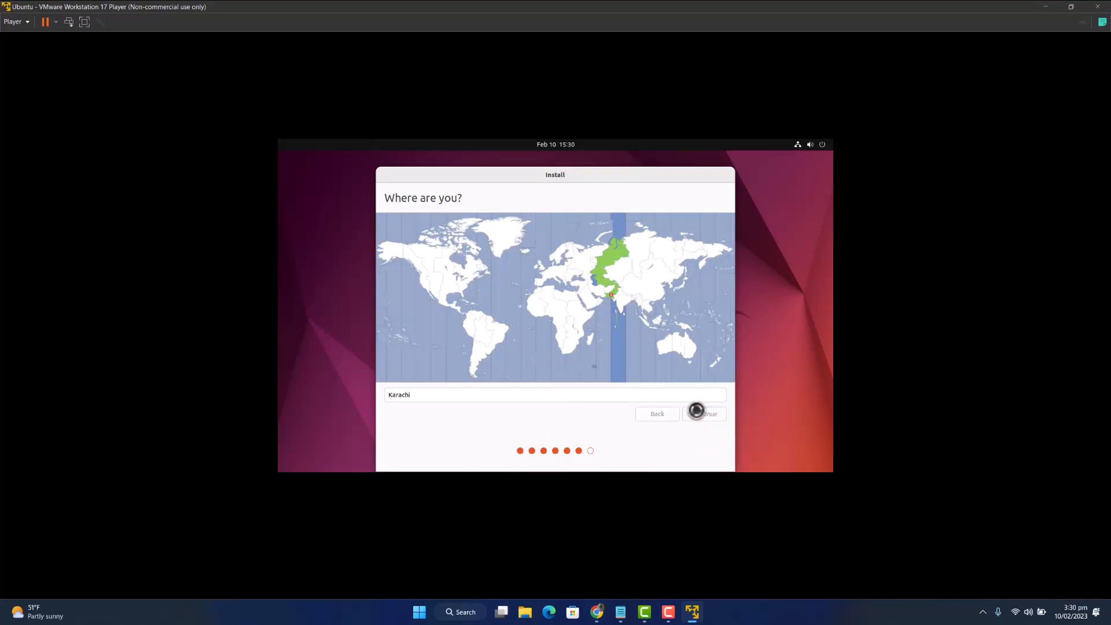
text(Muhammad-saif)
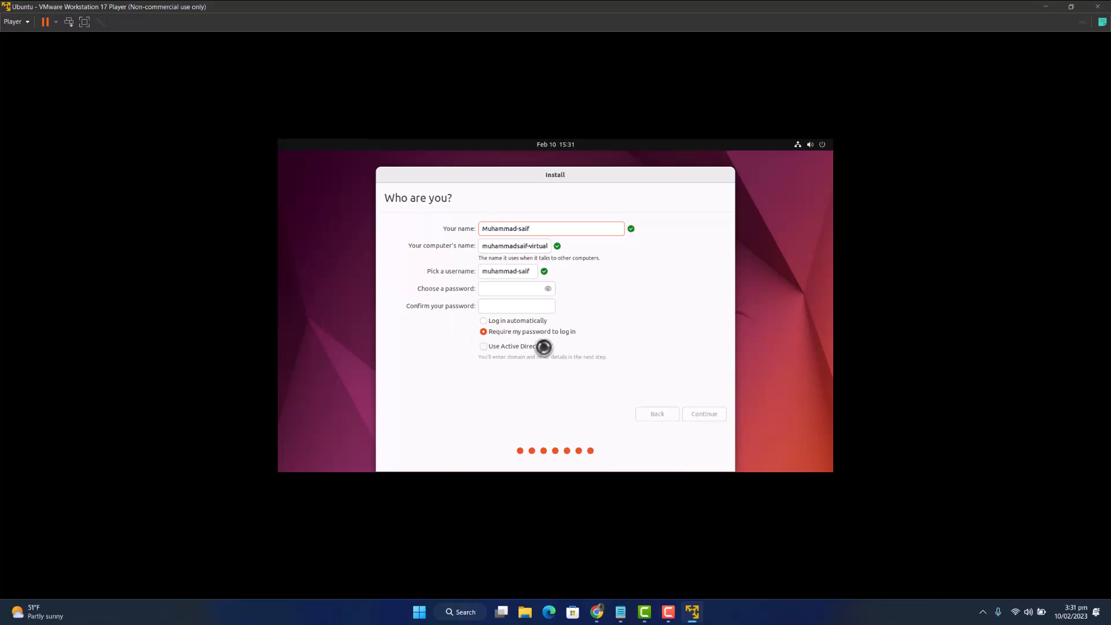
- Keep password-required login, enter and confirm the account password, and start the installation
click(520, 321)
click(506, 332)
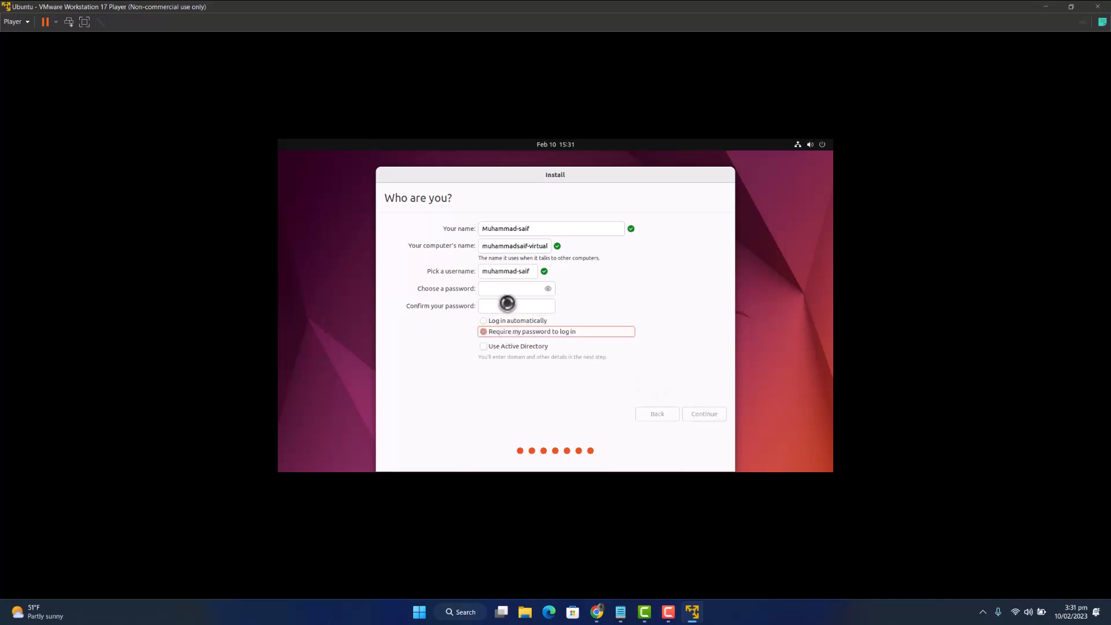
click(538, 288)
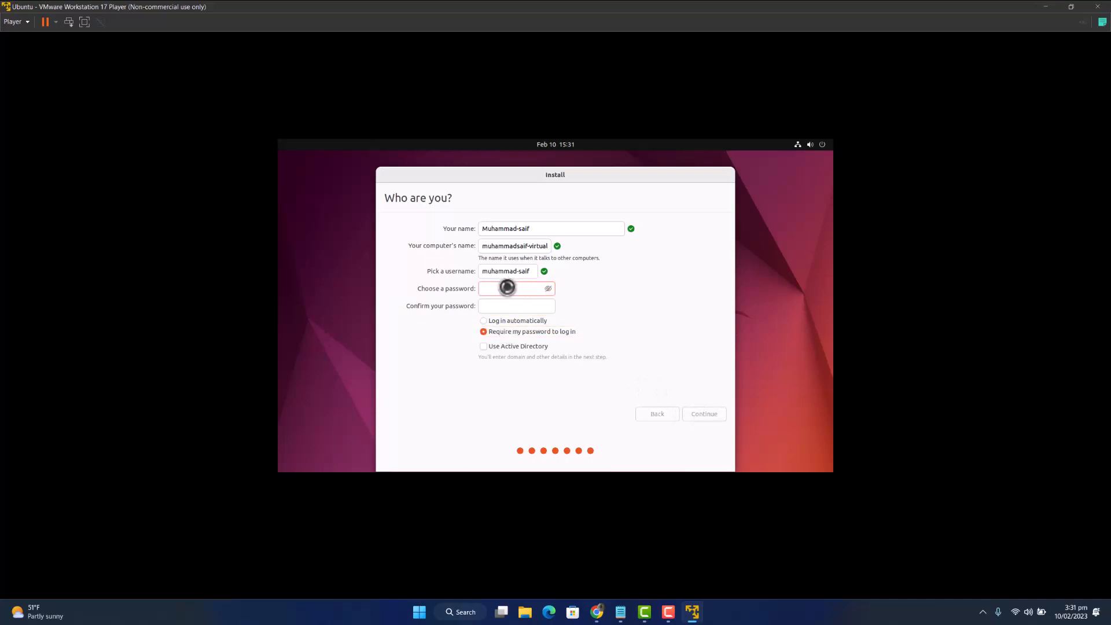
text(test123)
click(504, 302)
text(tes)
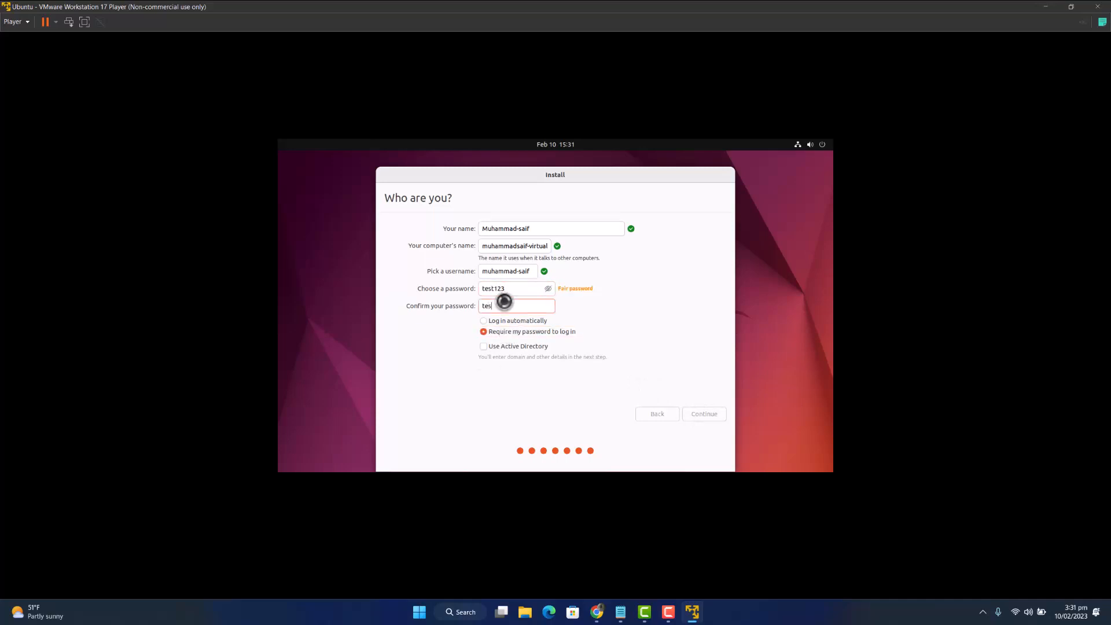
text(t123)
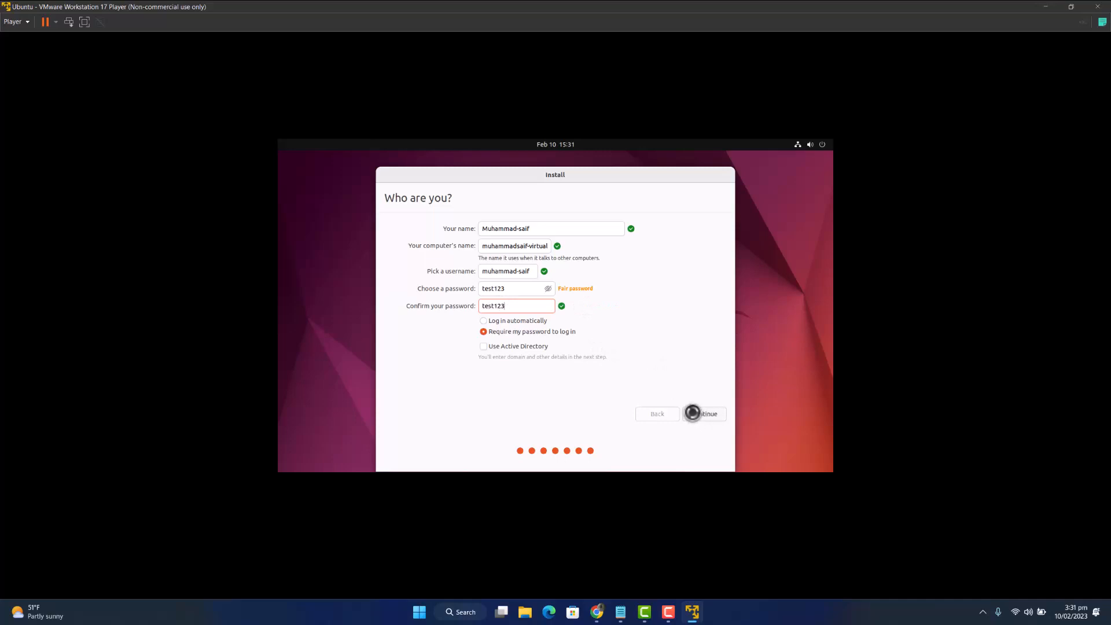
click(697, 414)
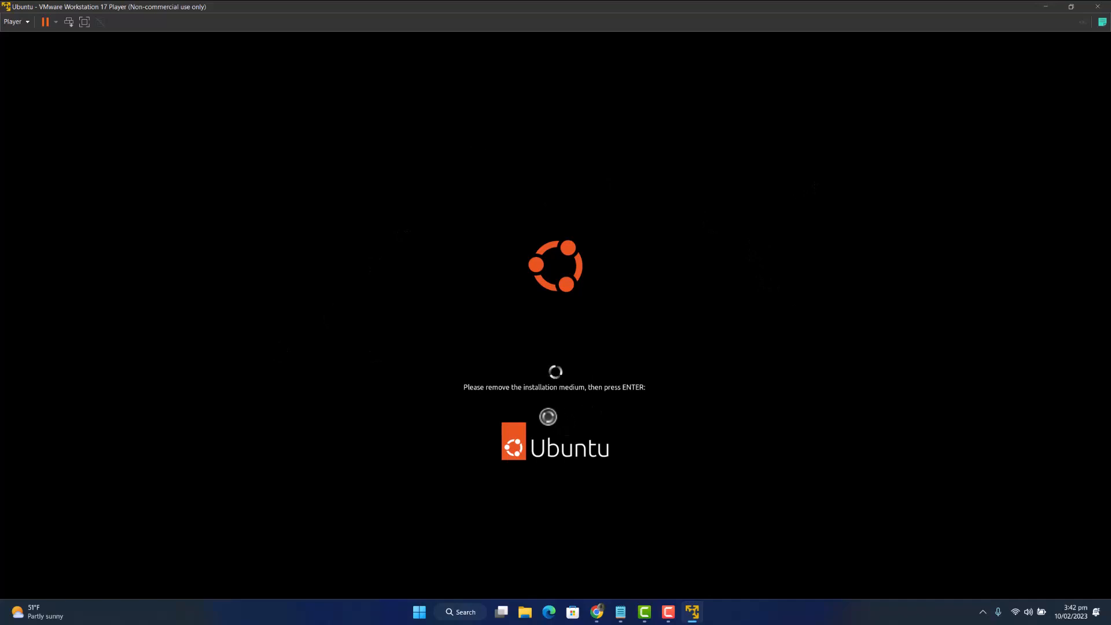
- Reboot into the installed Ubuntu and log in as the new user with the account password
key(Return)
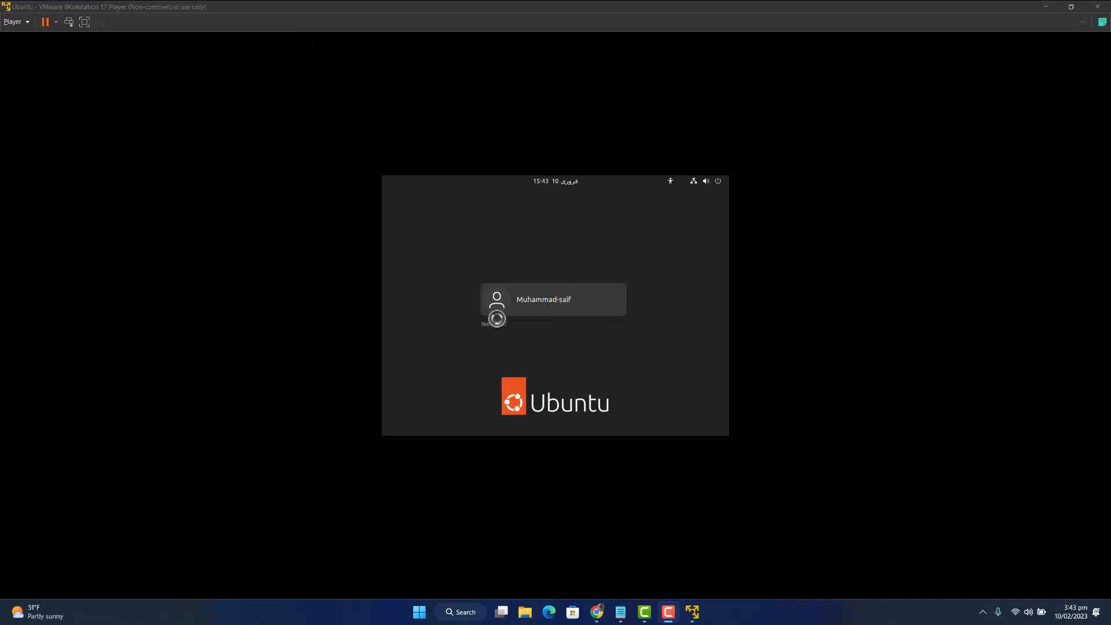
click(552, 309)
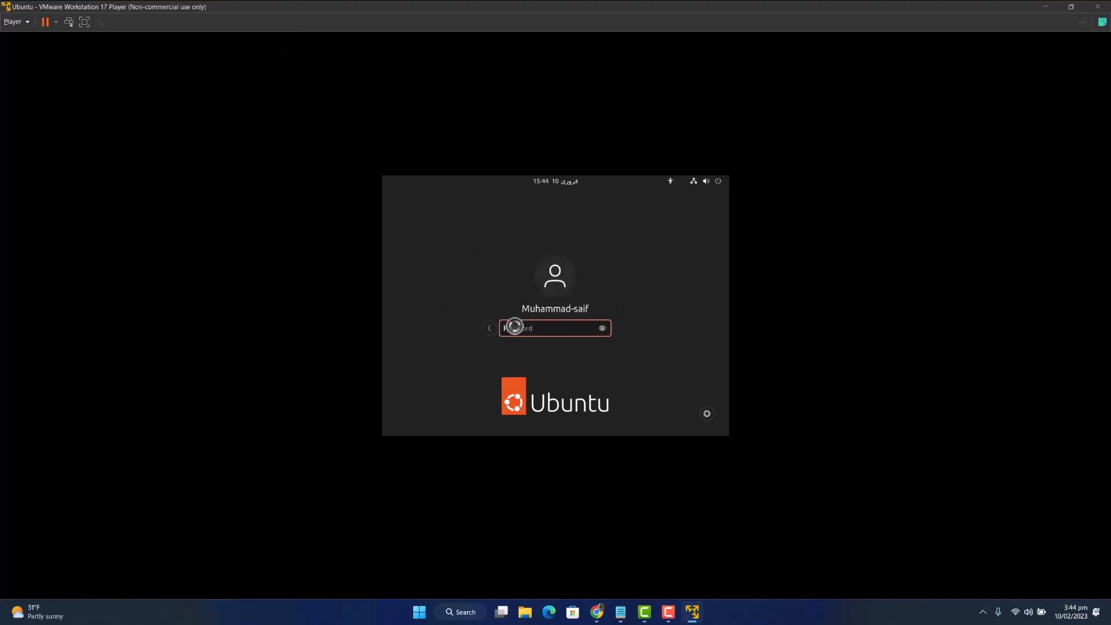
text(•••••••)
key(Return)
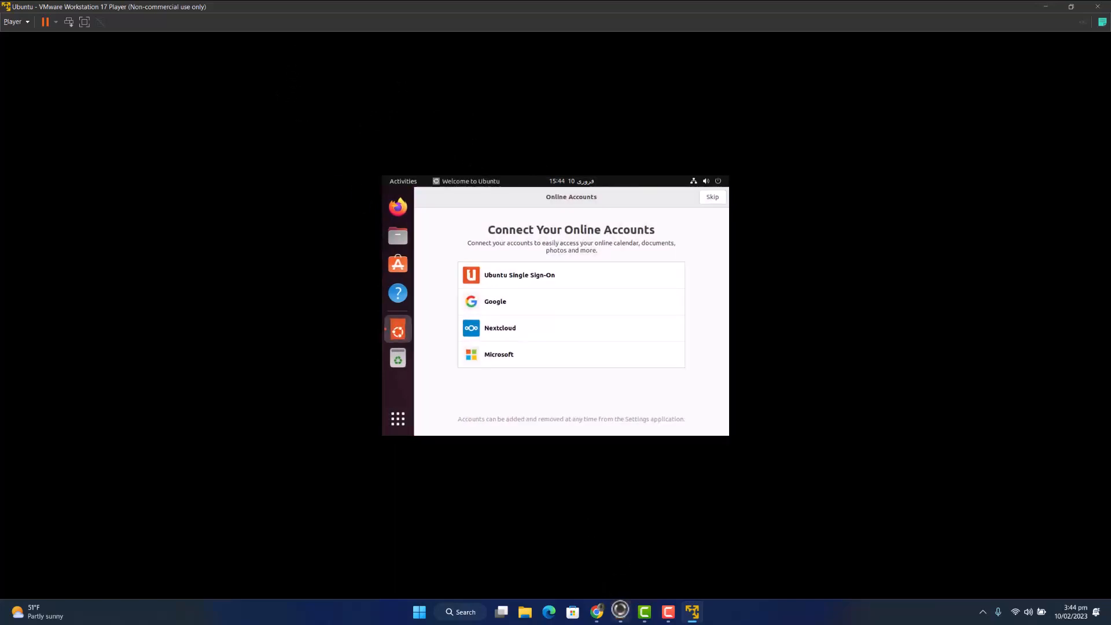
- Skip Online Accounts, pass Livepatch, Help improve Ubuntu and Privacy pages, then finish with Done
click(710, 197)
click(710, 196)
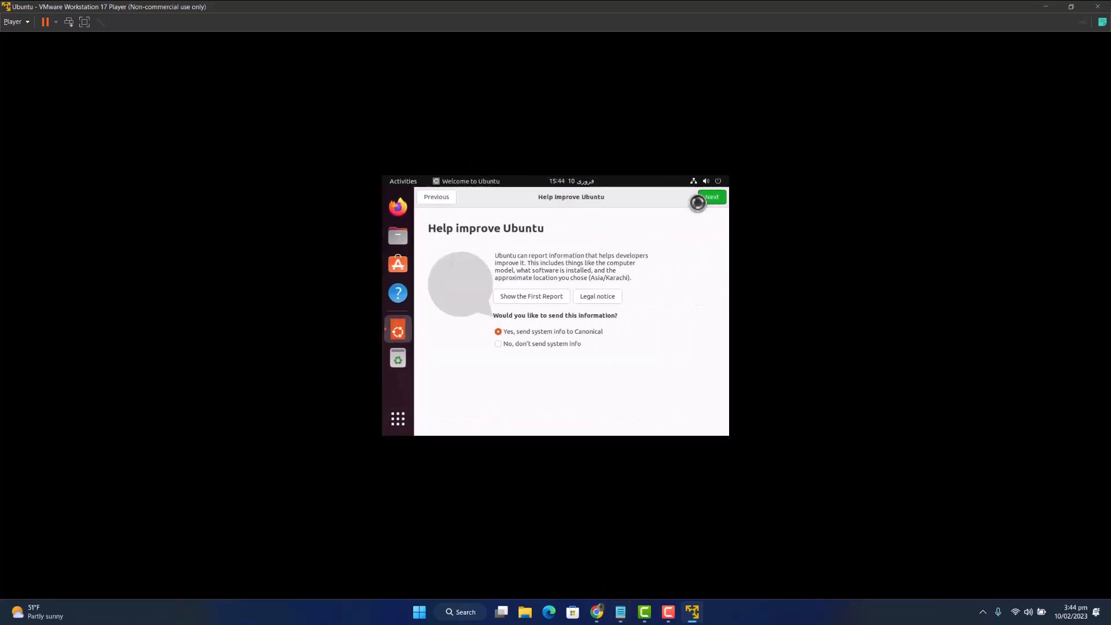
click(711, 196)
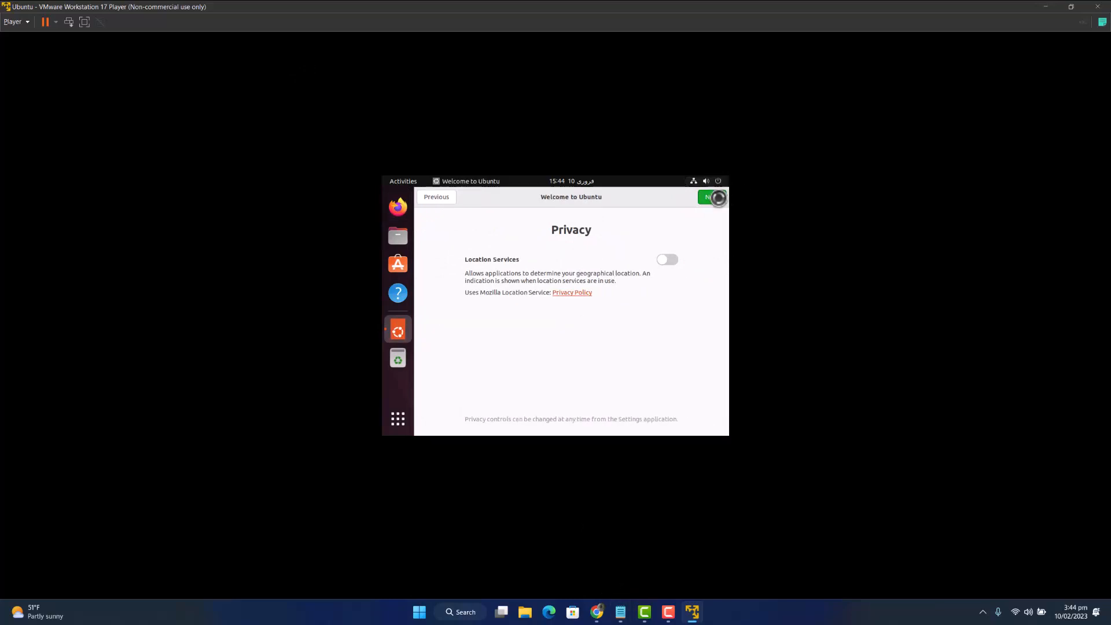
click(712, 197)
click(709, 200)
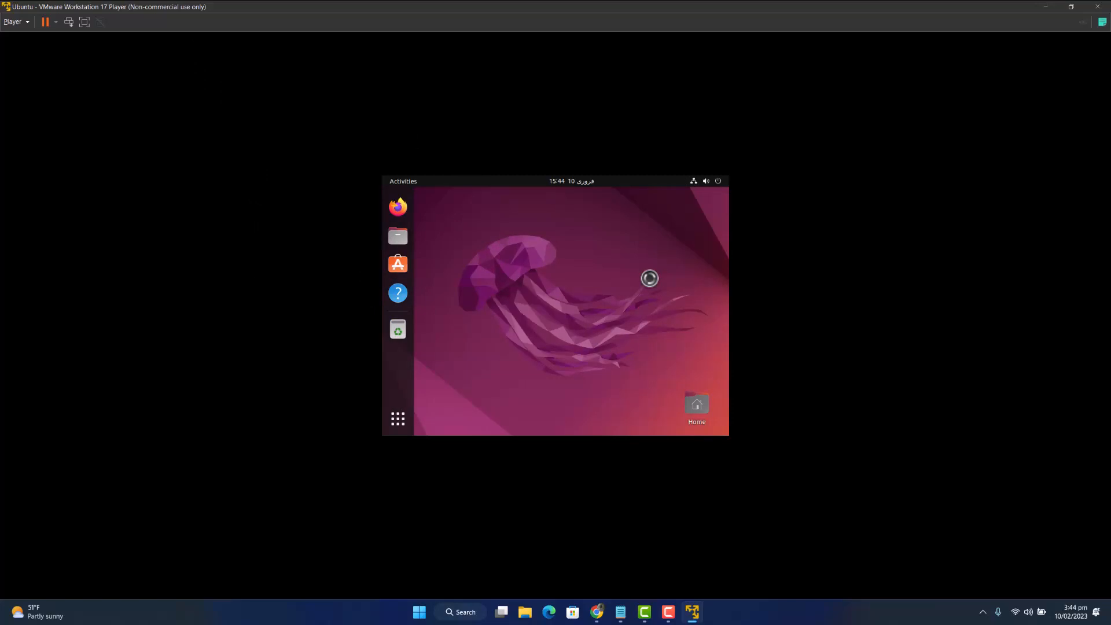
key(XF86MonBrightnessUp)
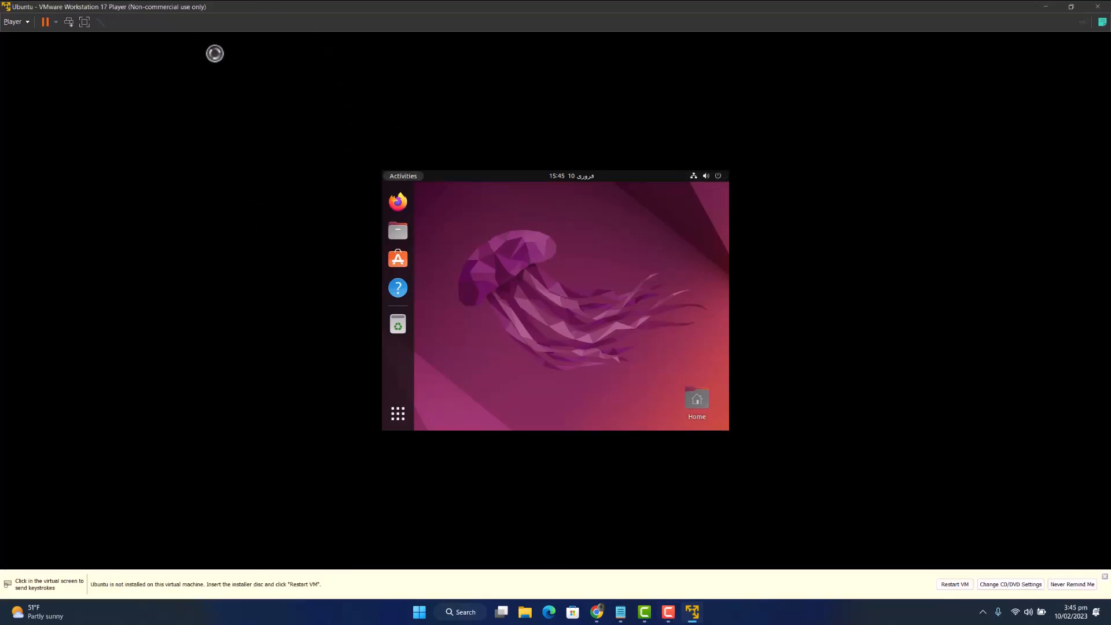
- Switch the VM to full screen and launch Terminal by searching 'term'
click(84, 23)
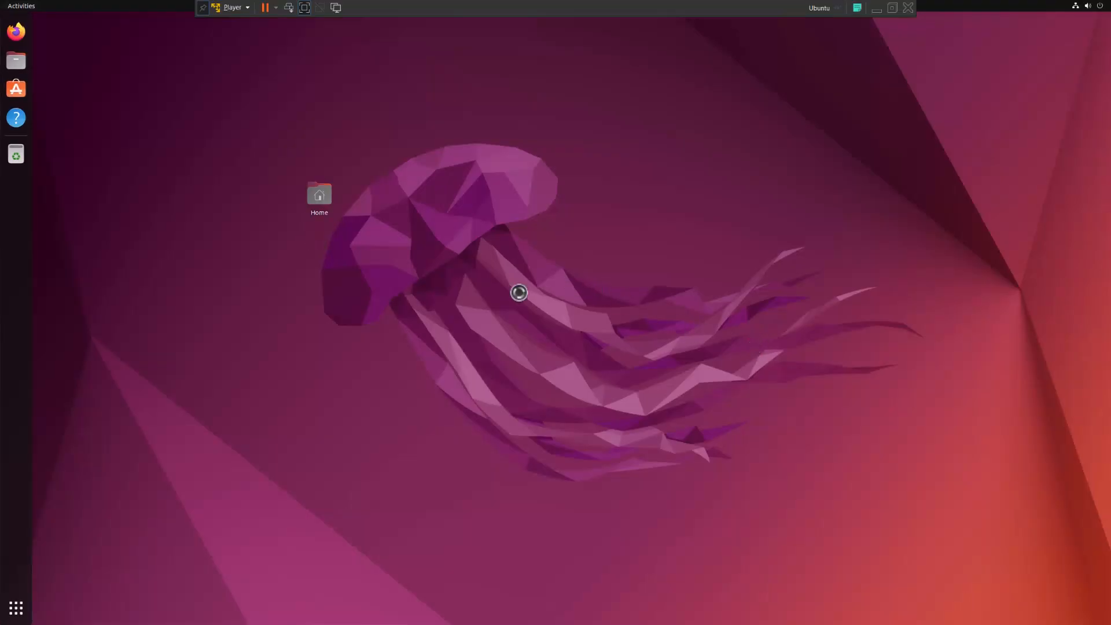
click(320, 194)
key(super)
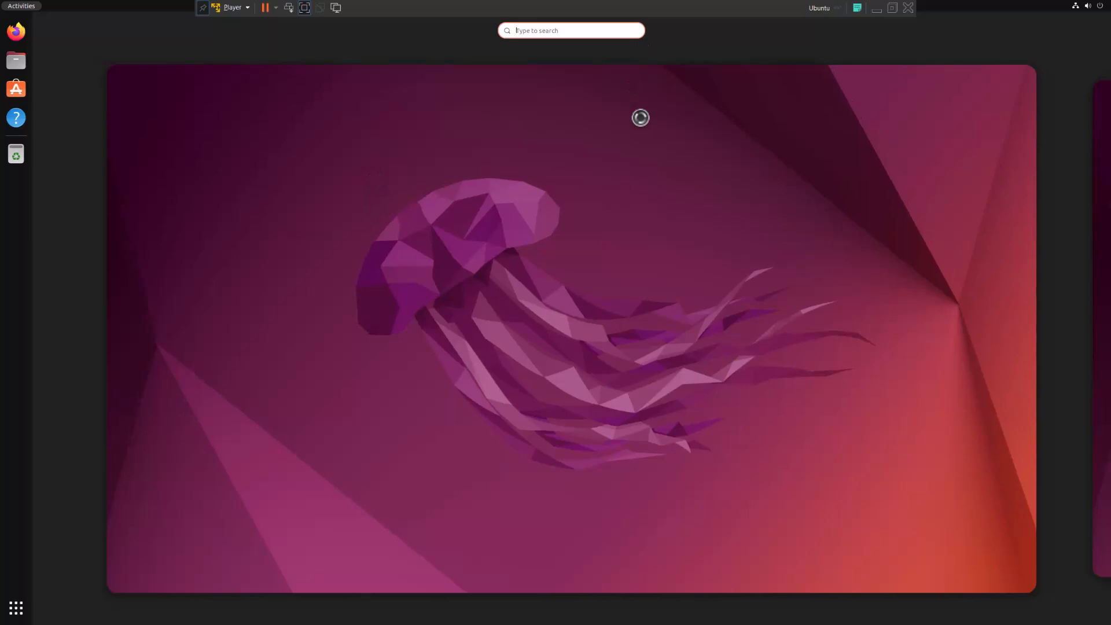
text(term)
key(Return)
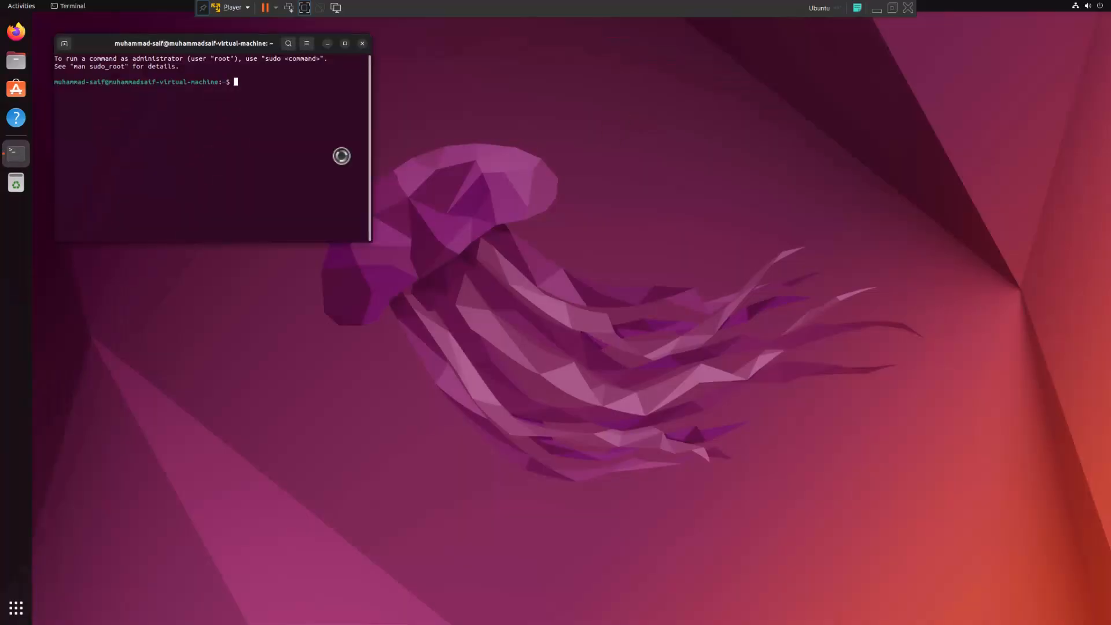
- Run ls, cd Desktop and ls in the Terminal, defer updates with Remind Me Later, and exit full screen
text(ls)
key(Return)
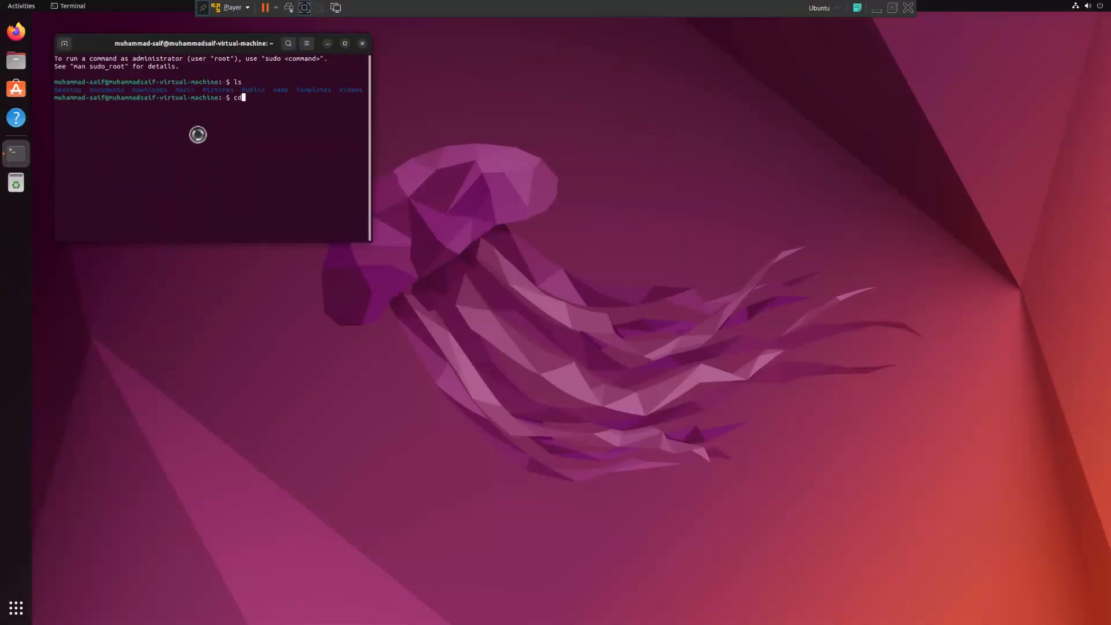
text(cd Desktop)
key(Return)
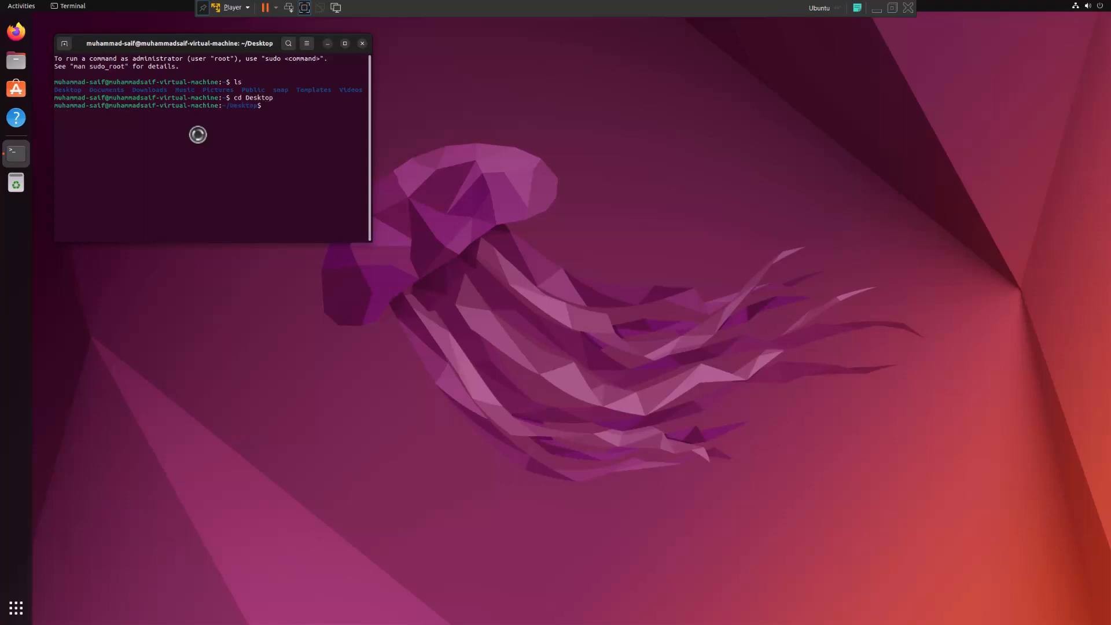
text(ls)
key(Return)
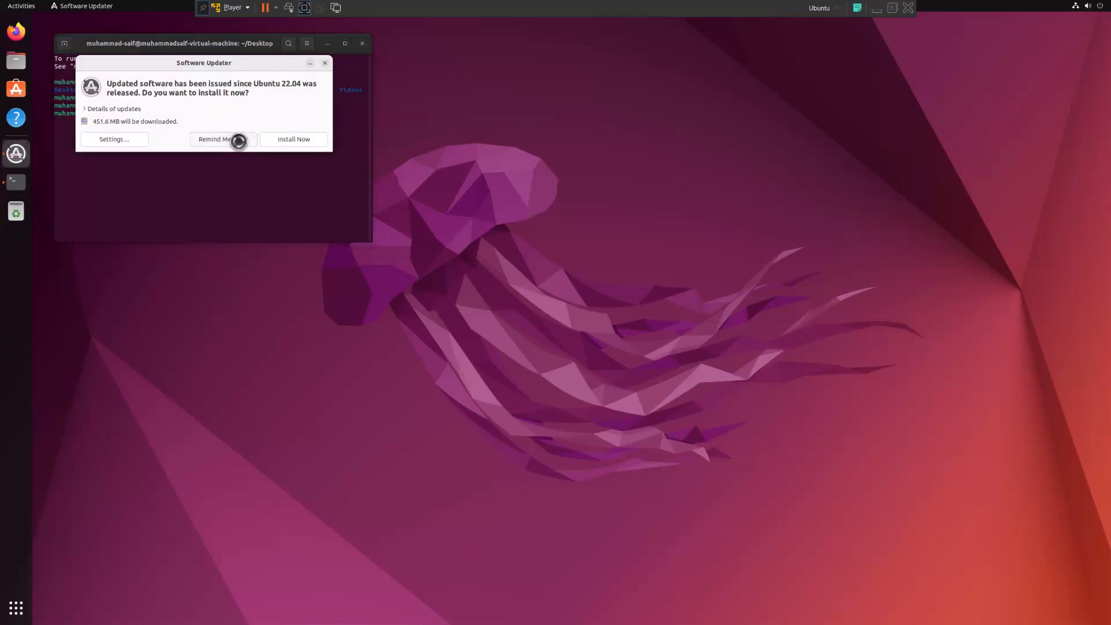
click(238, 140)
click(305, 7)
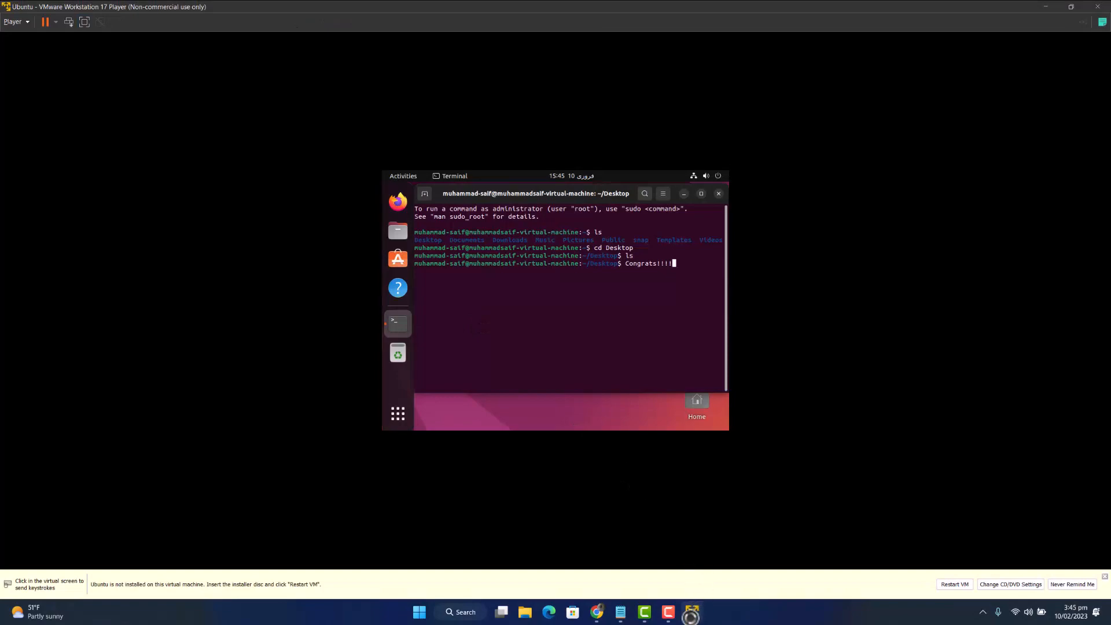